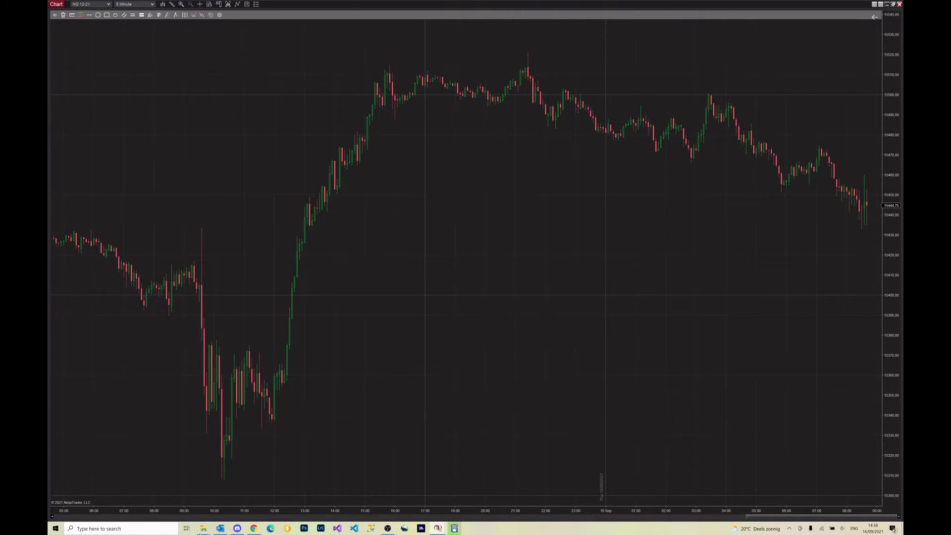
Step: In Chrome, go from the TradeDevils home page through Indicators and Advanced Toolbar to the 5-Day Free Trial page
left_click(253, 528)
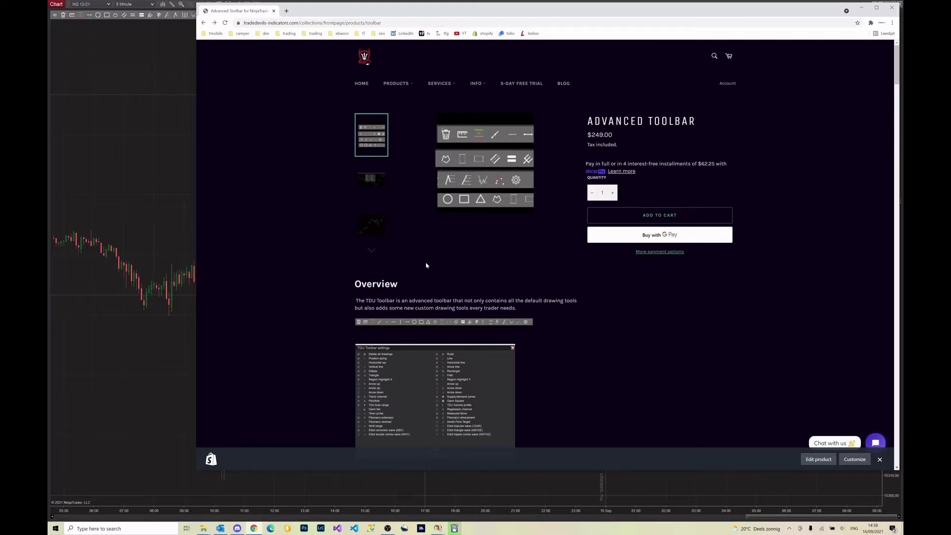
left_click(362, 83)
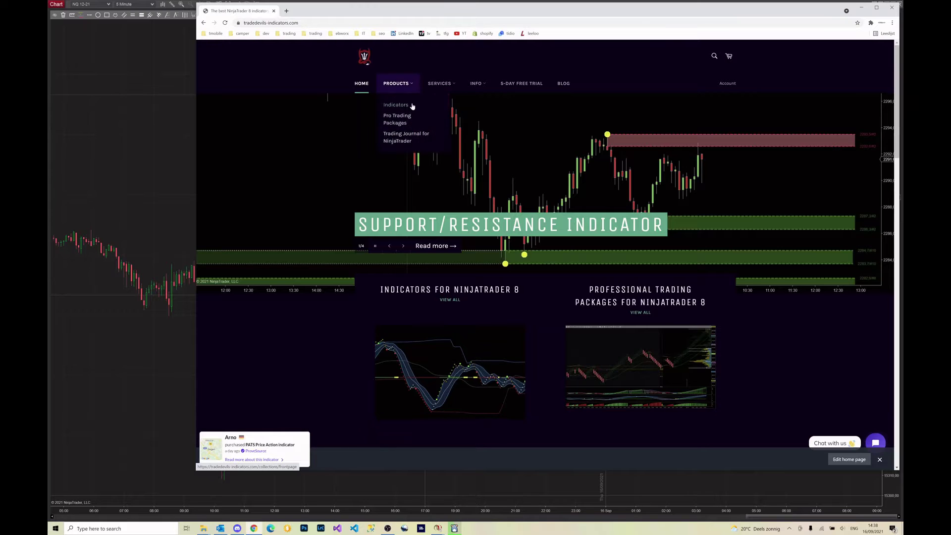
left_click(411, 105)
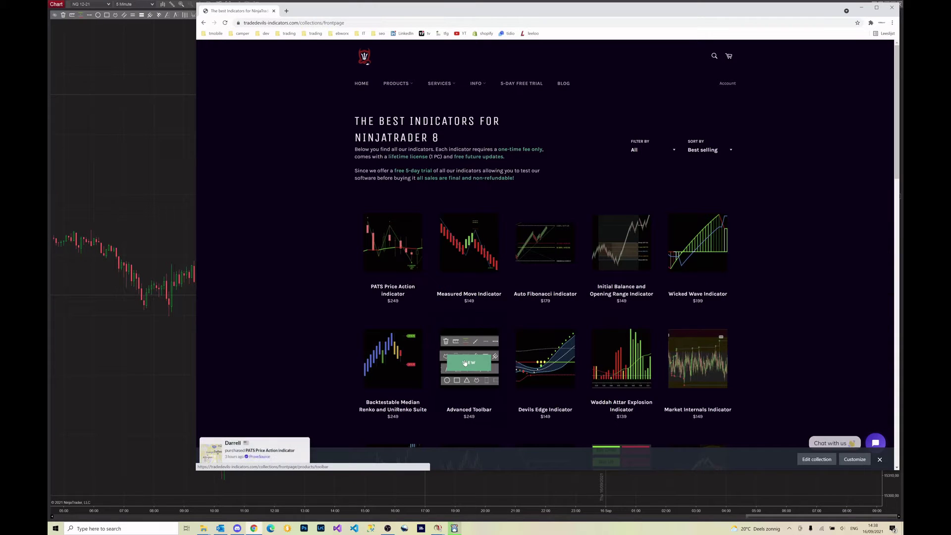
left_click(466, 385)
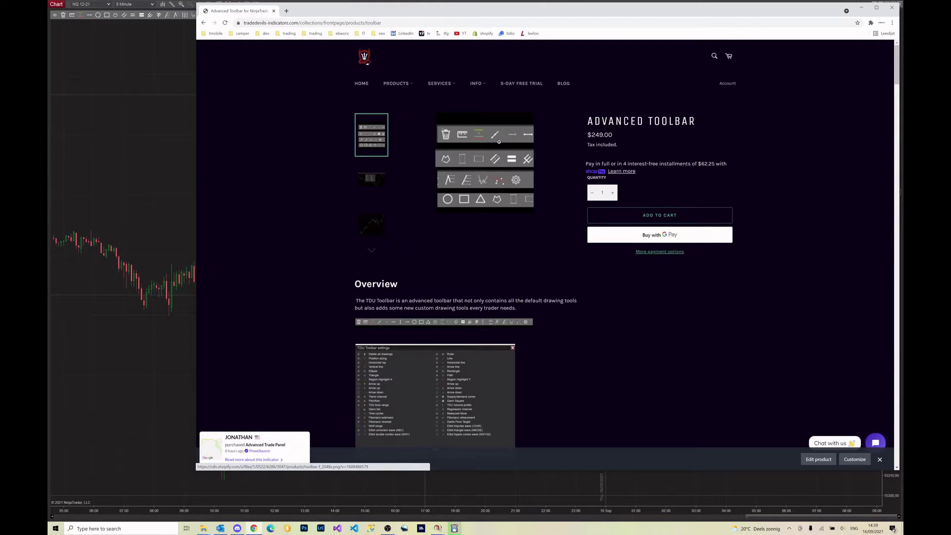
left_click(523, 84)
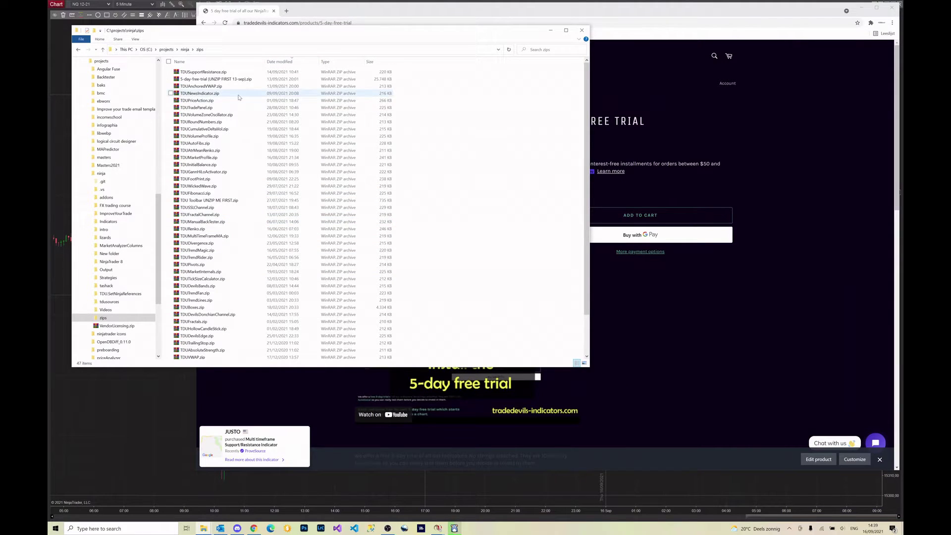
Step: Paste TDU Toolbar UNZIP ME FIRST.zip from the zips folder into Downloads, then minimize Chrome
scroll(254, 206, "down", 2)
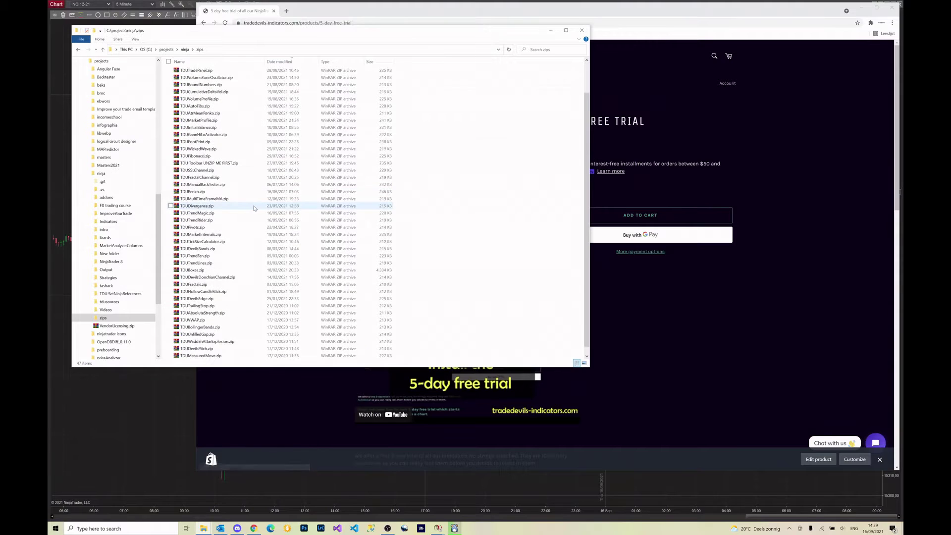
scroll(254, 208, "up", 2)
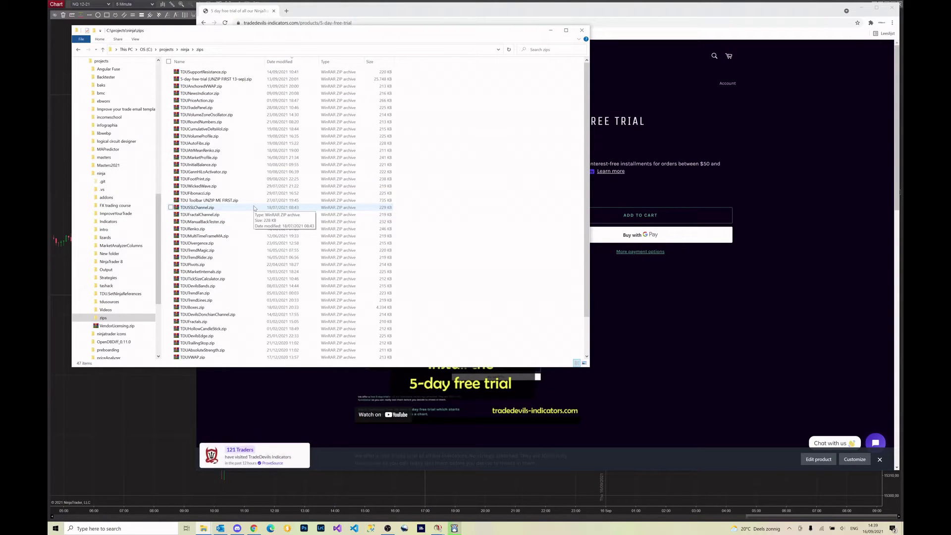
left_click(228, 201)
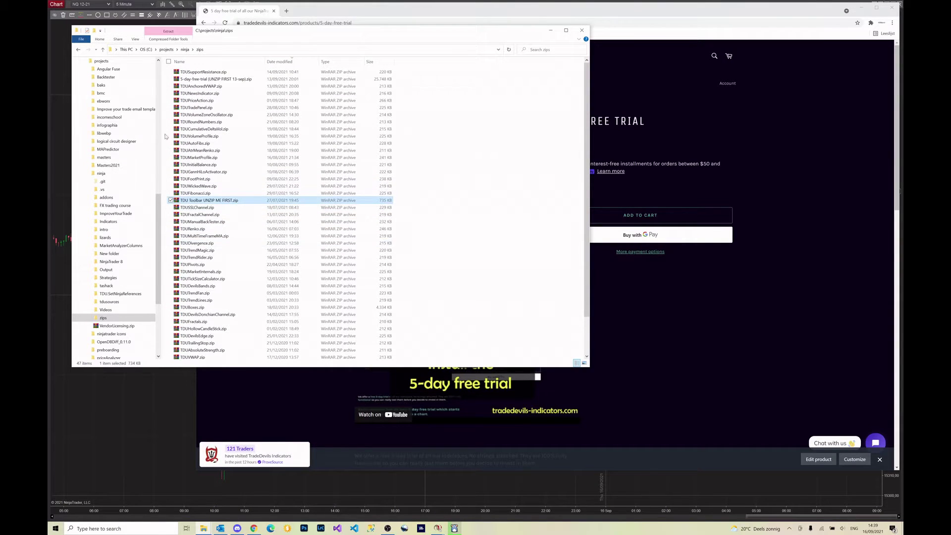
scroll(120, 94, "up", 12)
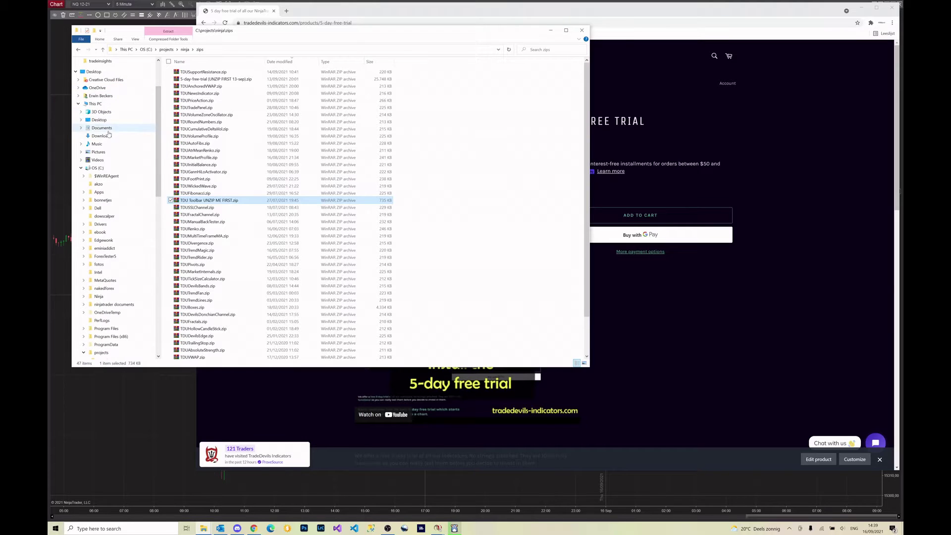
left_click(136, 136)
key("ctrl+v")
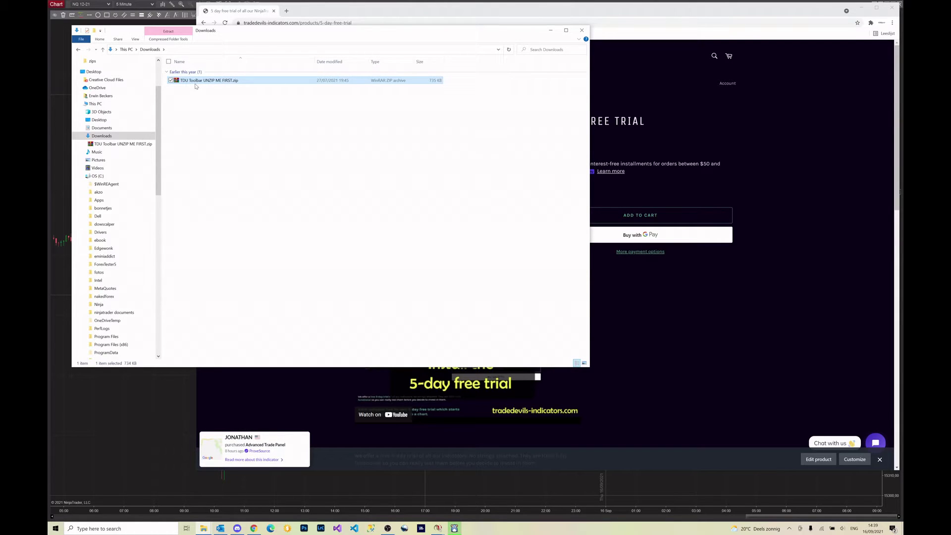
left_click(862, 7)
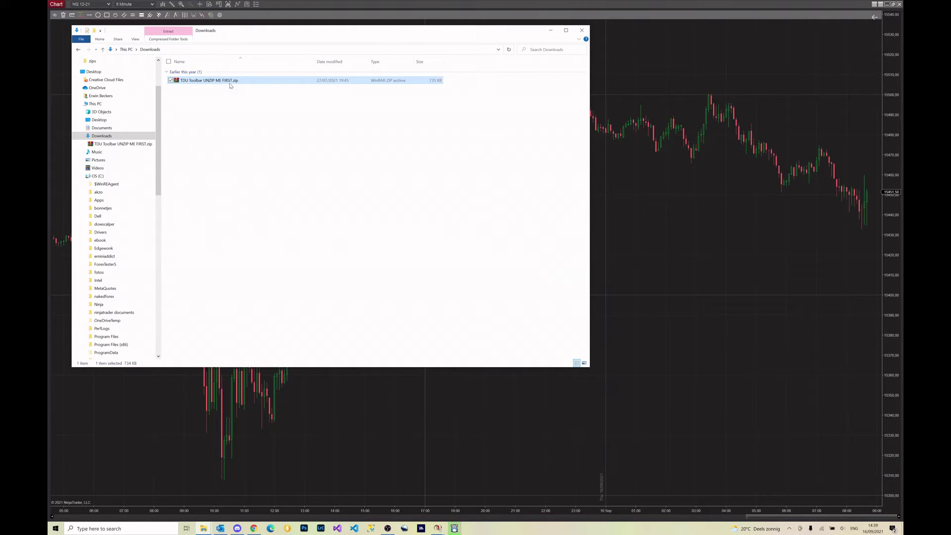
Step: Extract TDU Toolbar UNZIP ME FIRST.zip into Downloads and open the extracted folder
right_click(202, 82)
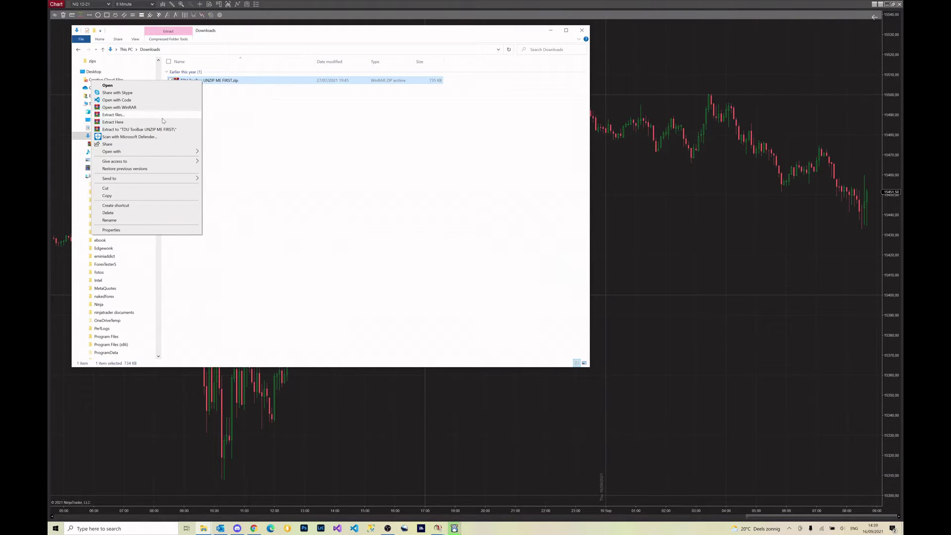
left_click(194, 122)
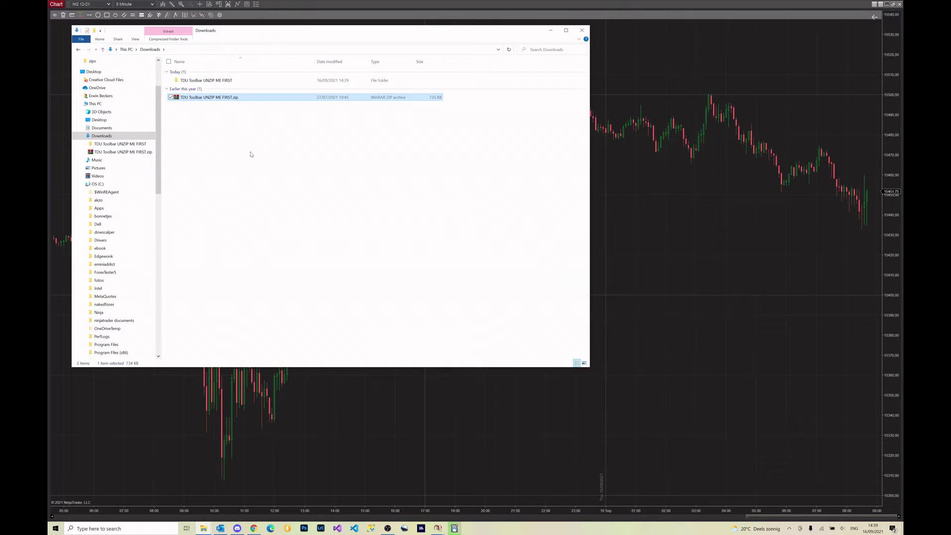
left_click(203, 82)
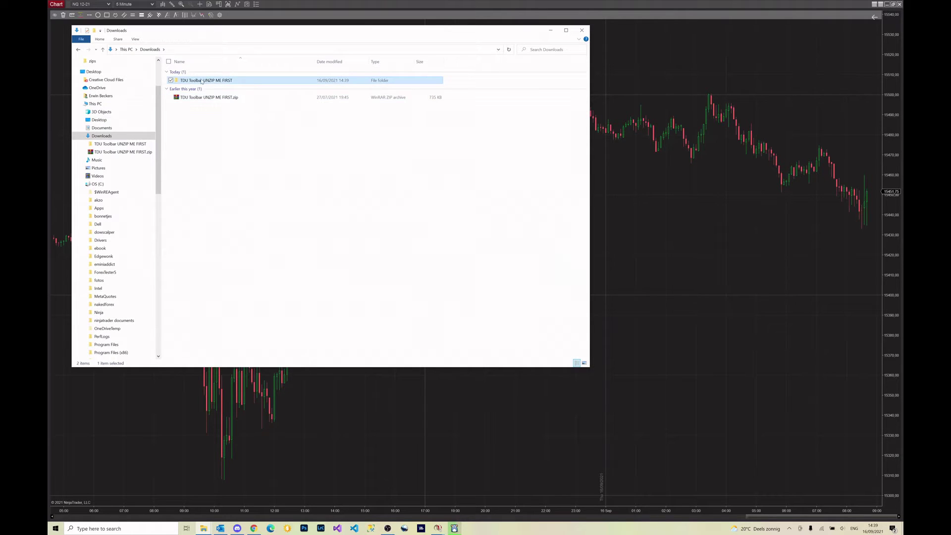
double_click(211, 81)
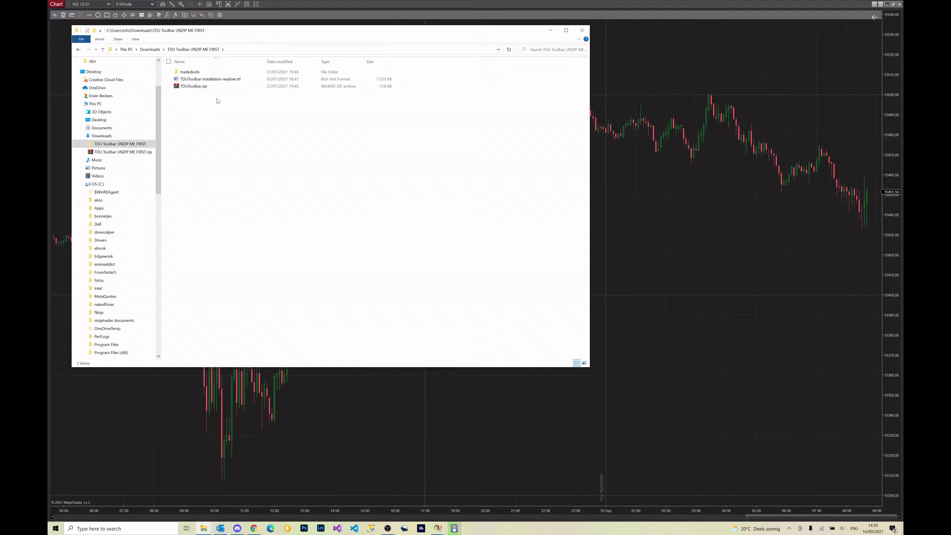
left_click_drag(316, 35, 324, 61)
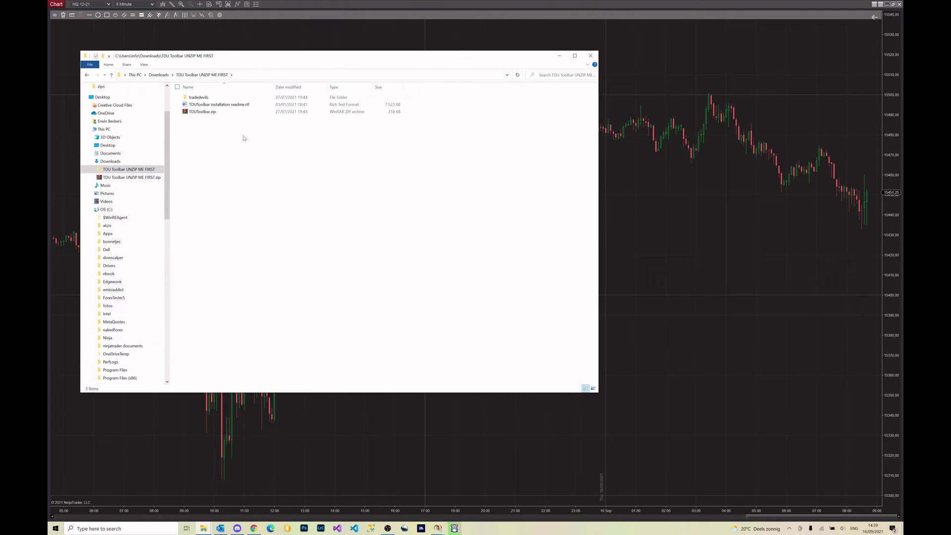
left_click_drag(242, 138, 200, 94)
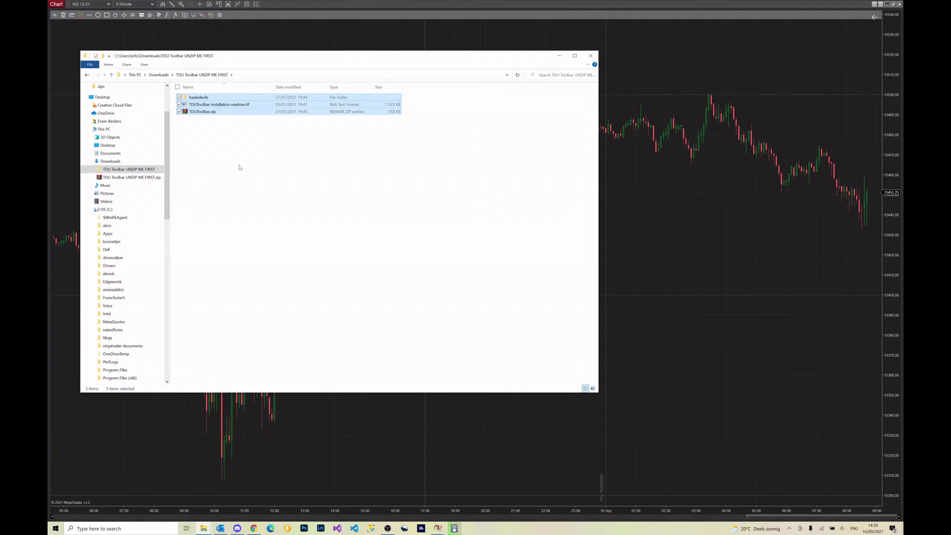
left_click(242, 161)
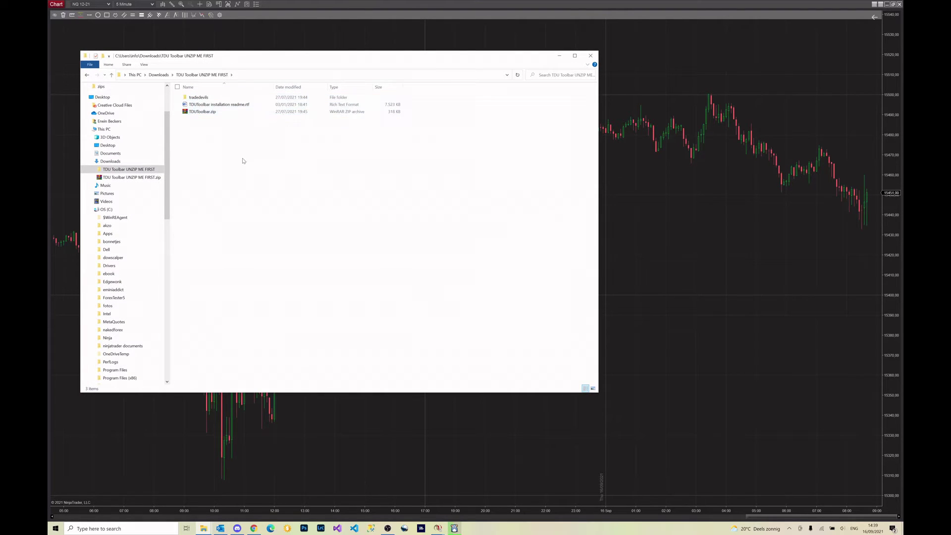
Step: Read the installation readme, close it, then select tradedevils and TDUToolbar.zip in turn
double_click(213, 105)
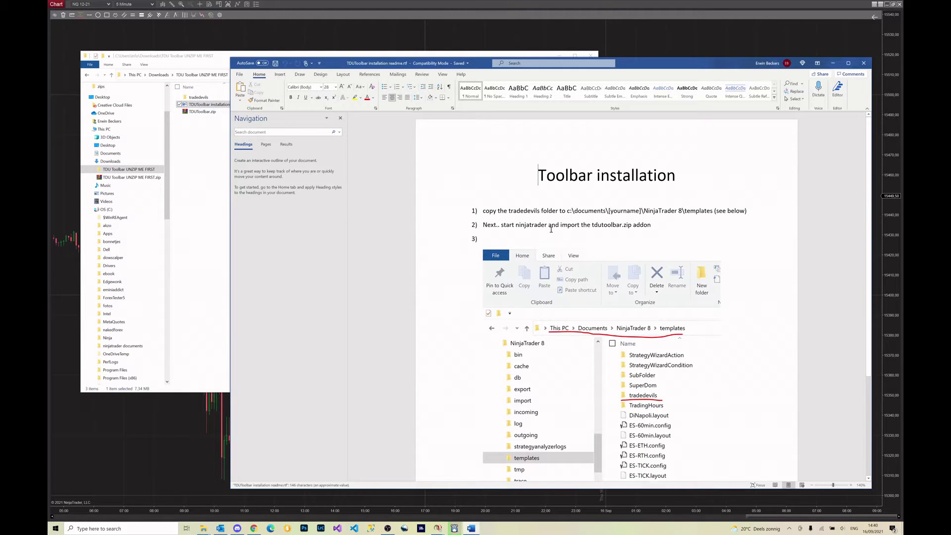
scroll(551, 230, "down", 5)
key("alt+F4")
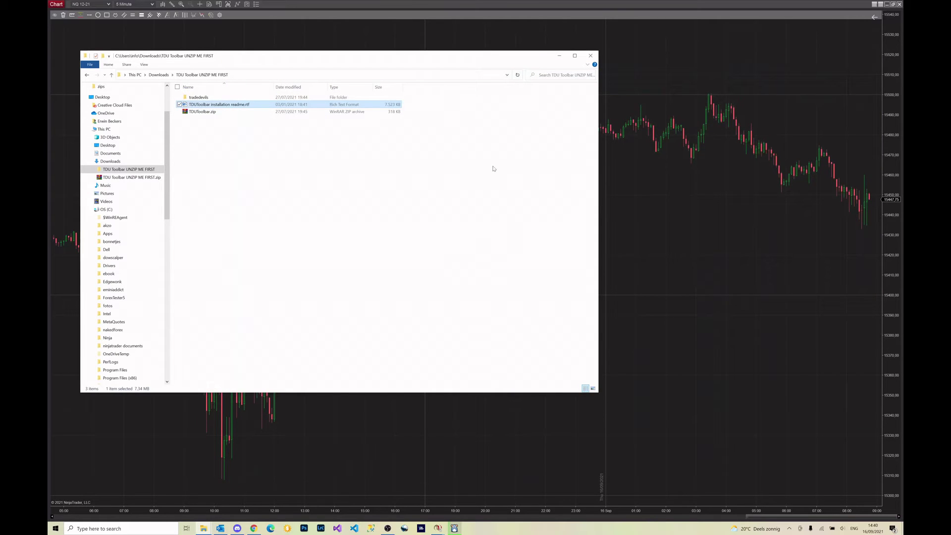
left_click(327, 176)
left_click(197, 101)
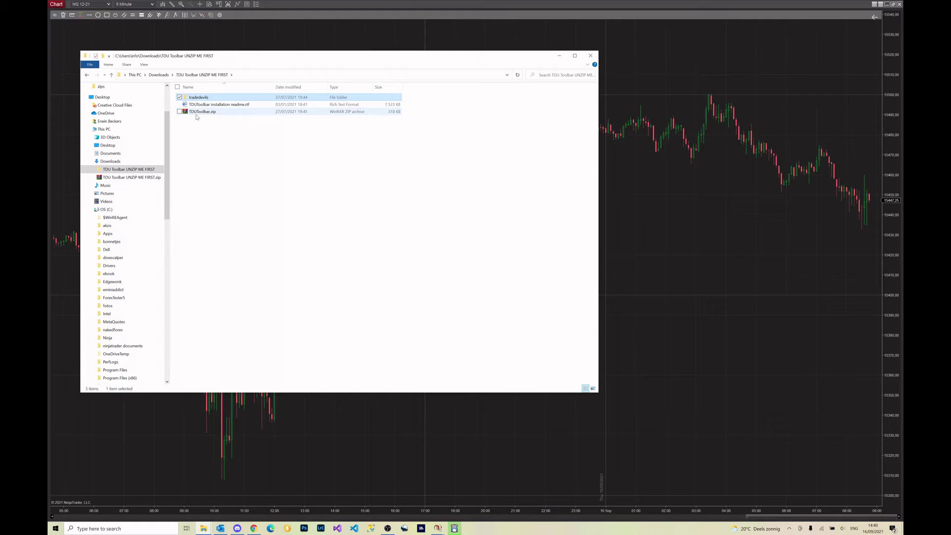
left_click(203, 112)
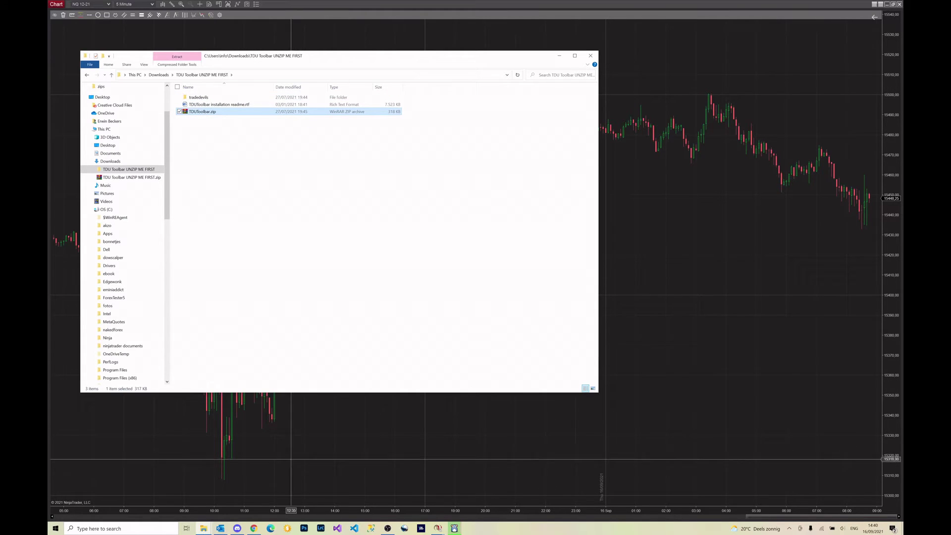
Step: Open Documents\NinjaTrader 8\templates in the second Explorer window and select the downloaded tradedevils folder
left_click(203, 528)
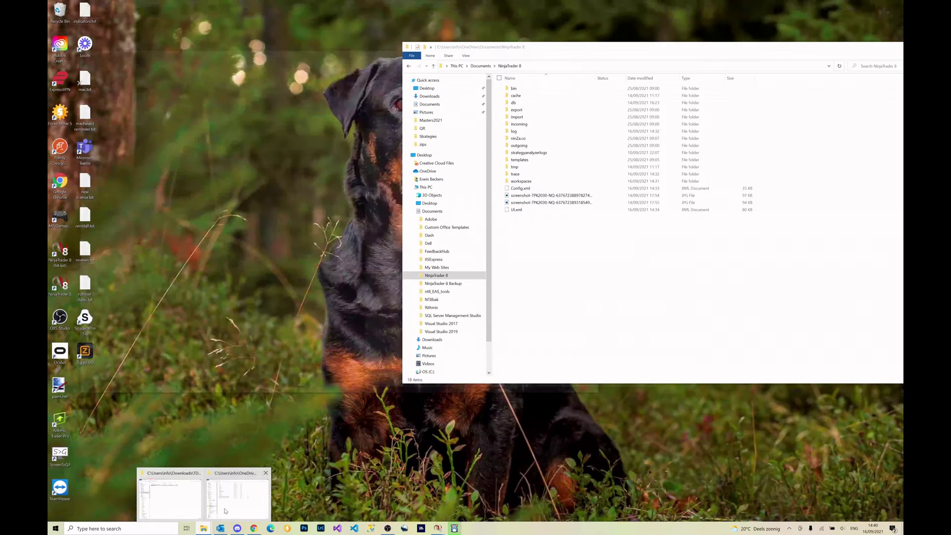
left_click(224, 511)
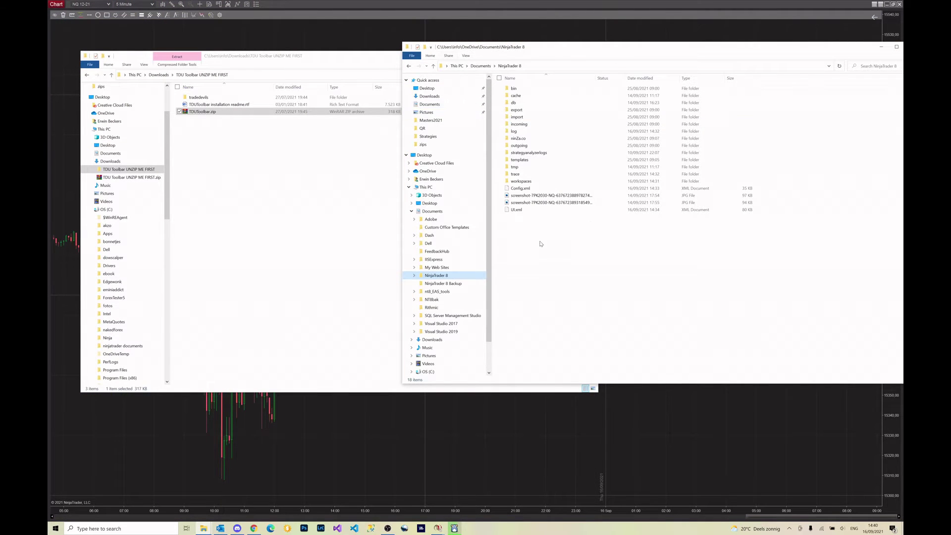
scroll(435, 203, "down", 2)
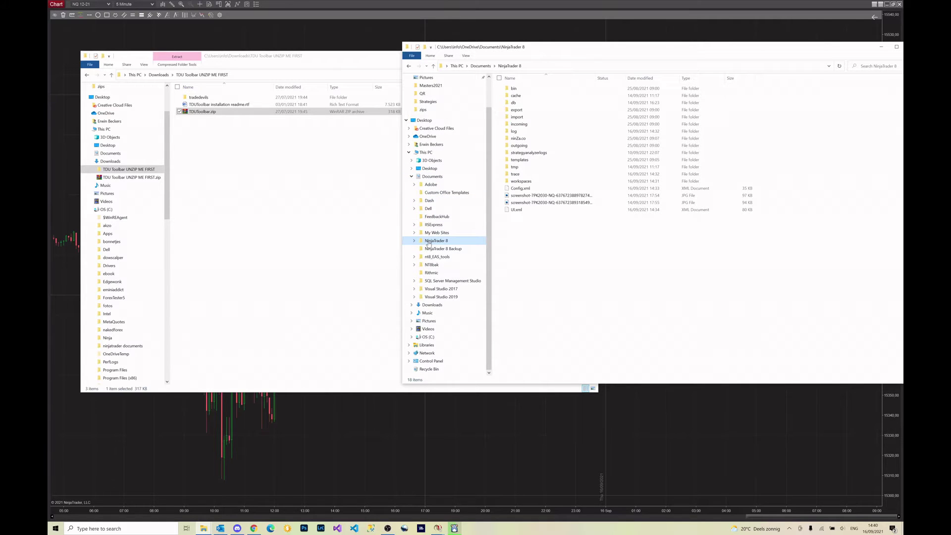
double_click(528, 161)
double_click(528, 160)
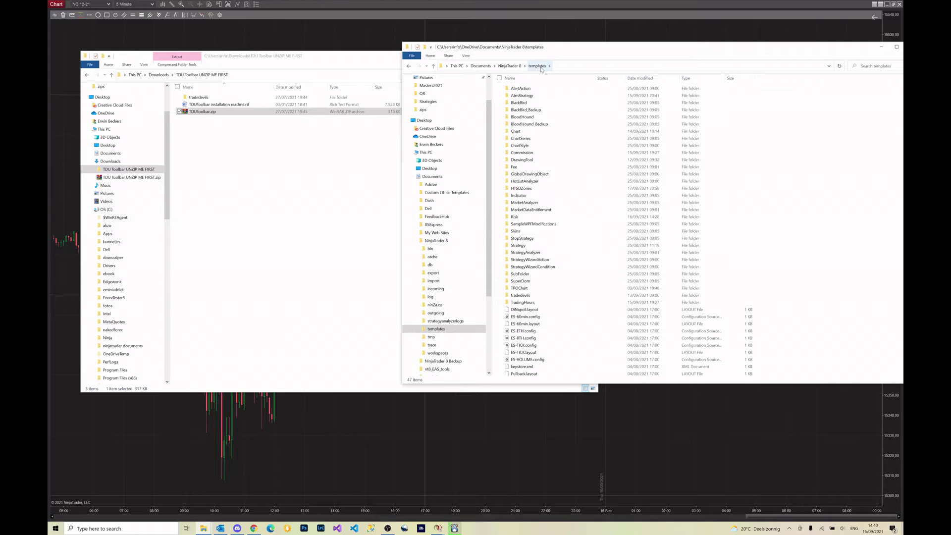
left_click(195, 99)
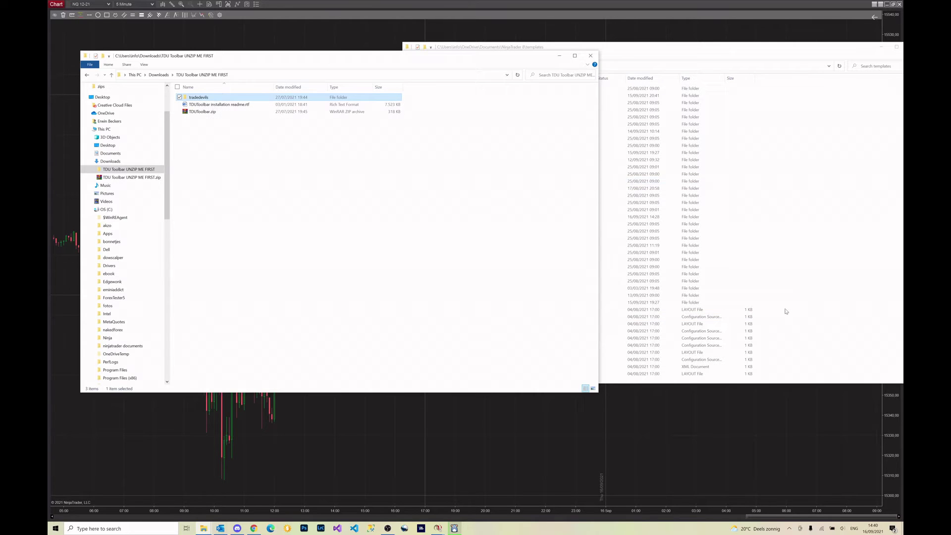
Step: Paste tradedevils into templates with 'Replace the files in the destination', then open it to view its 71 items
left_click(606, 317)
left_click(606, 331)
key("ctrl+v")
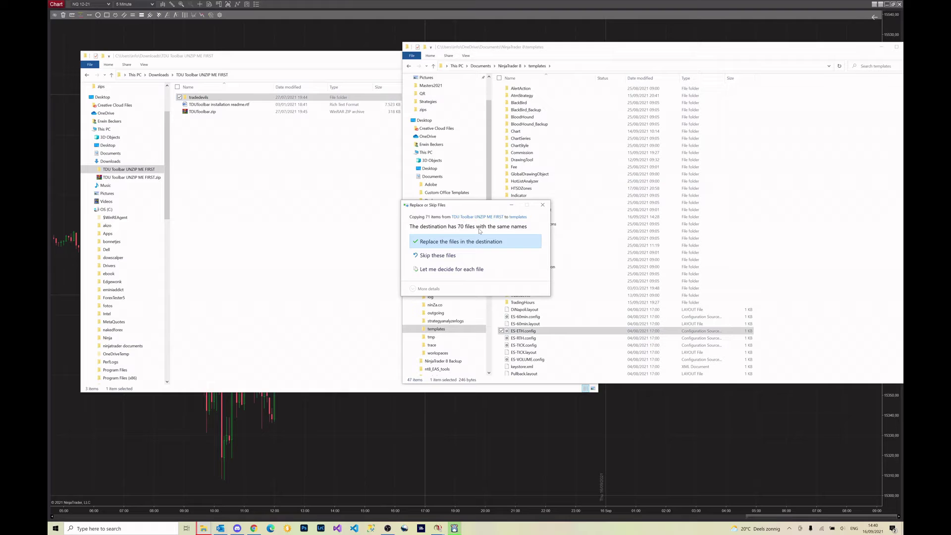
left_click(473, 242)
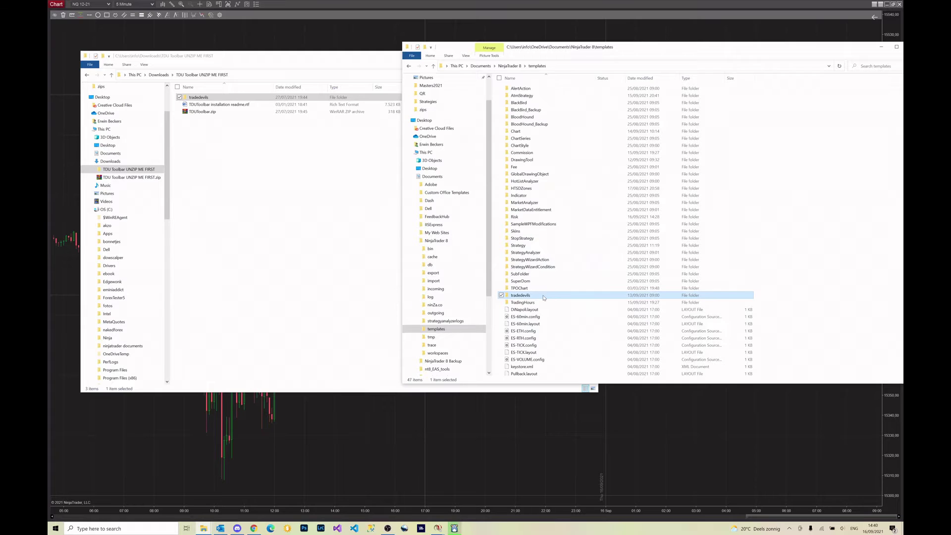
double_click(543, 297)
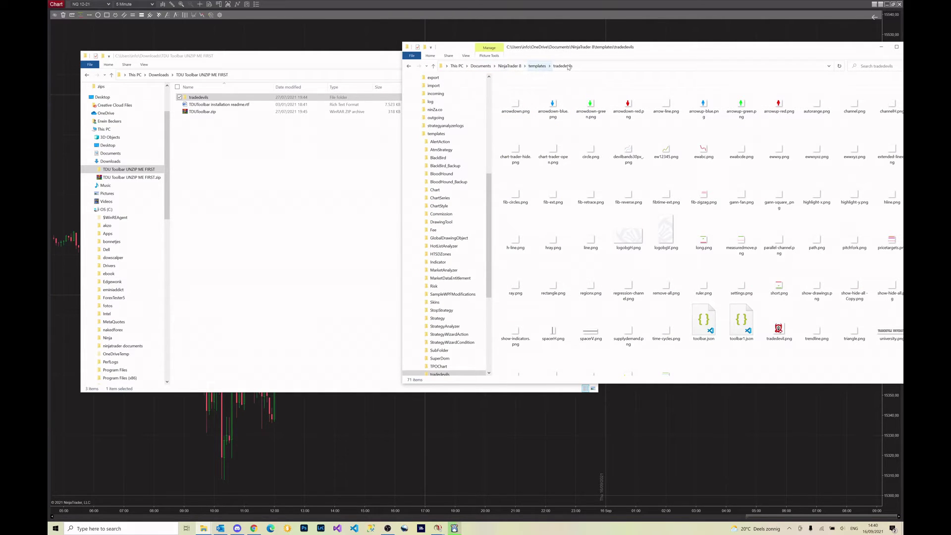
scroll(672, 286, "down", 1)
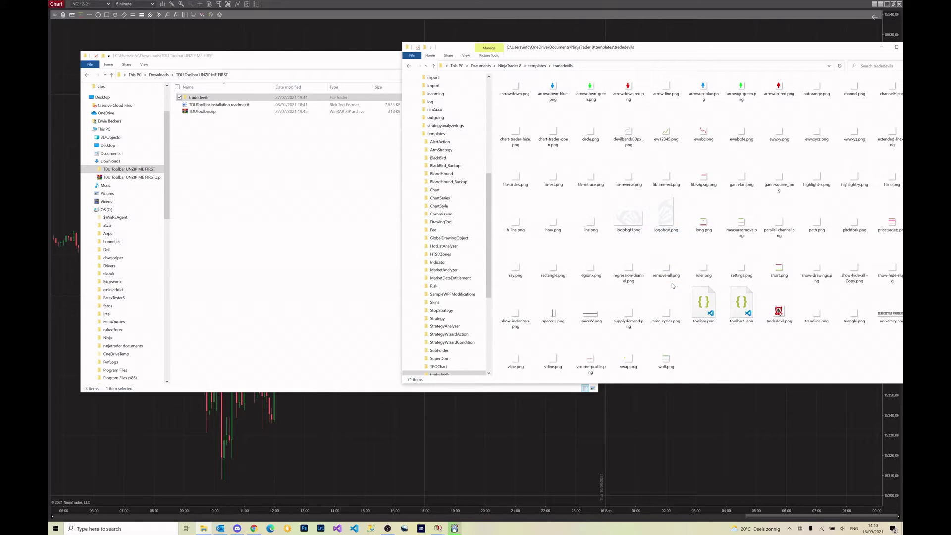
scroll(672, 285, "up", 1)
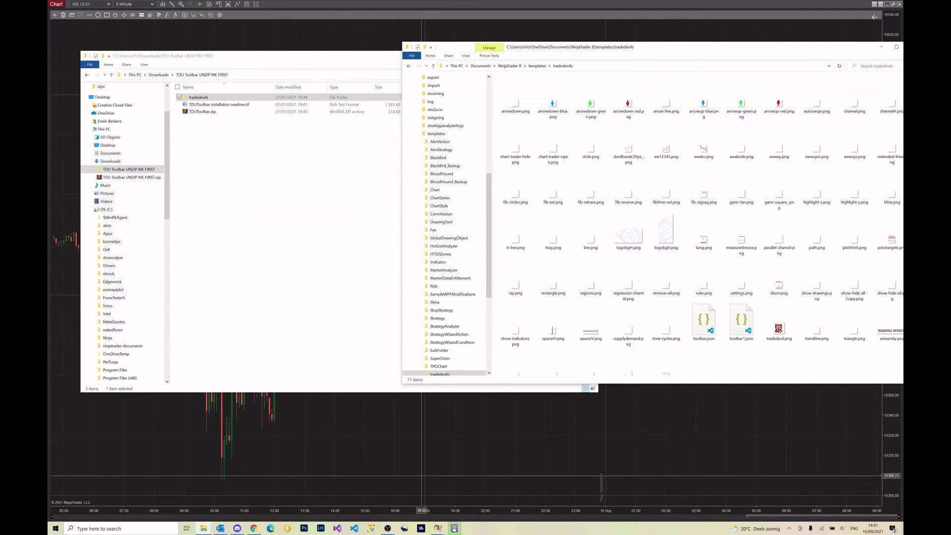
Step: From the NinjaTrader Control Center, start Tools > Import > NinjaScript Add-On
left_click(438, 528)
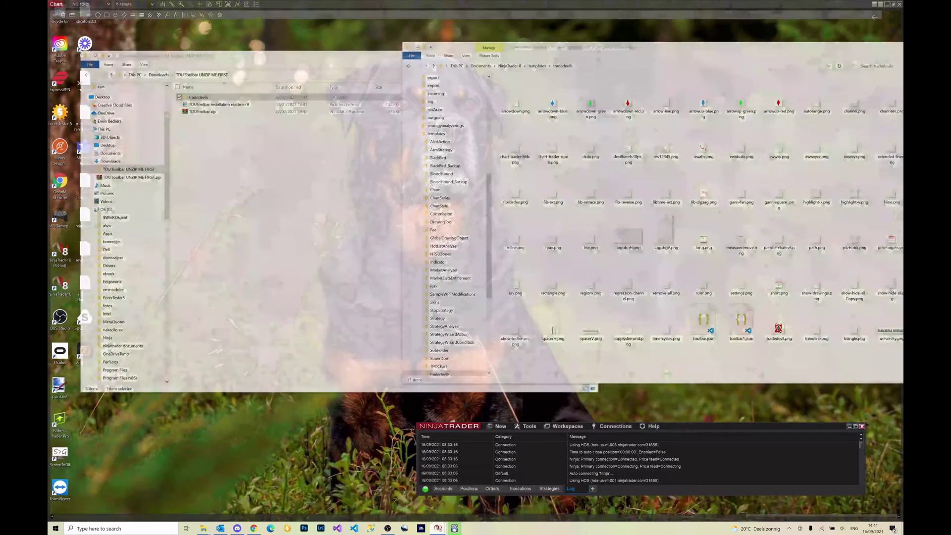
left_click(405, 500)
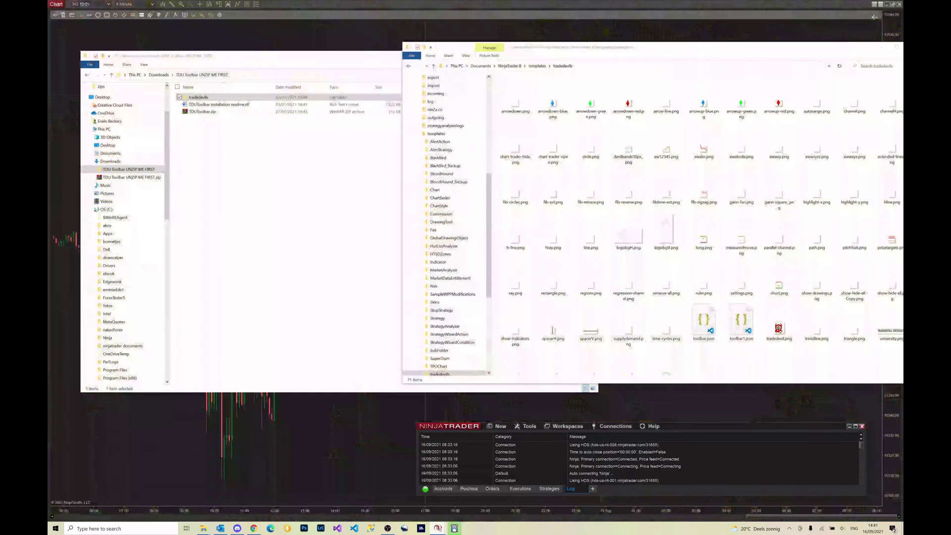
left_click(527, 429)
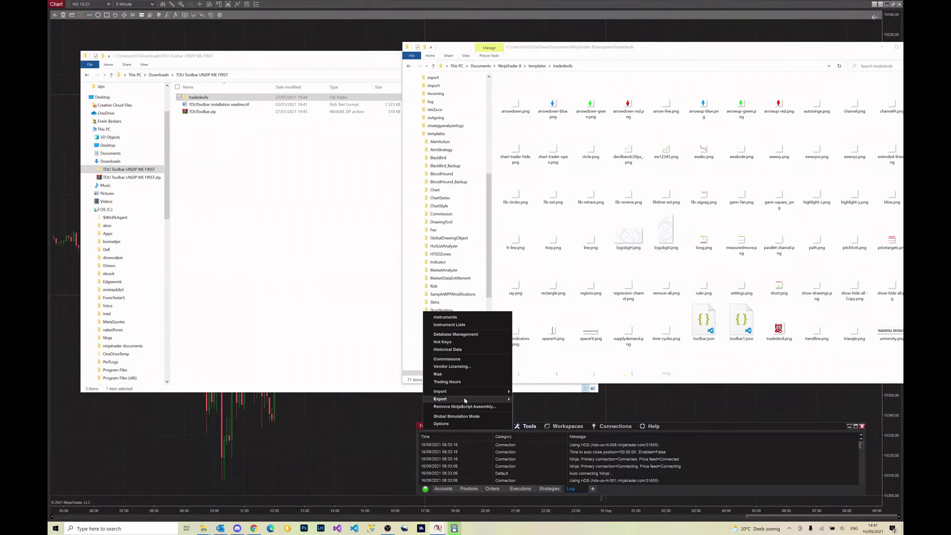
mouse_move(460, 394)
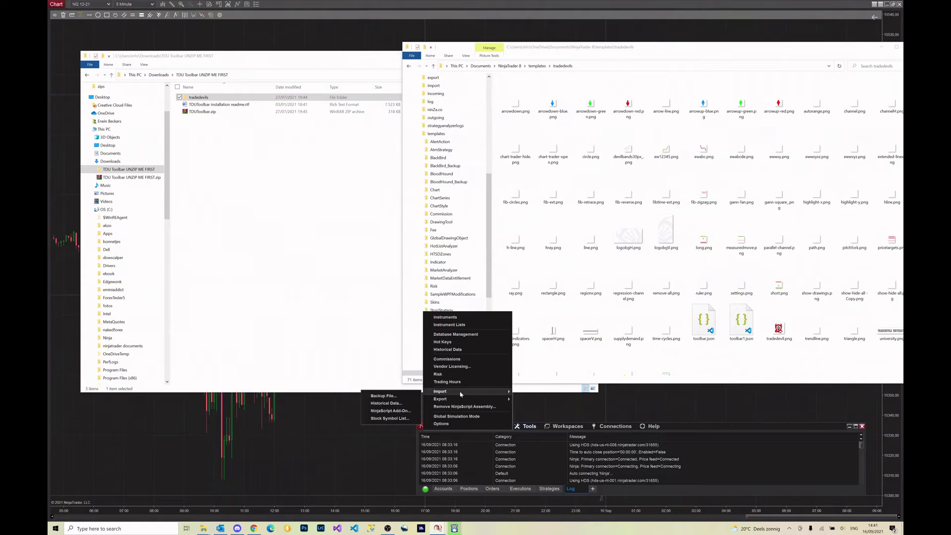
left_click(390, 410)
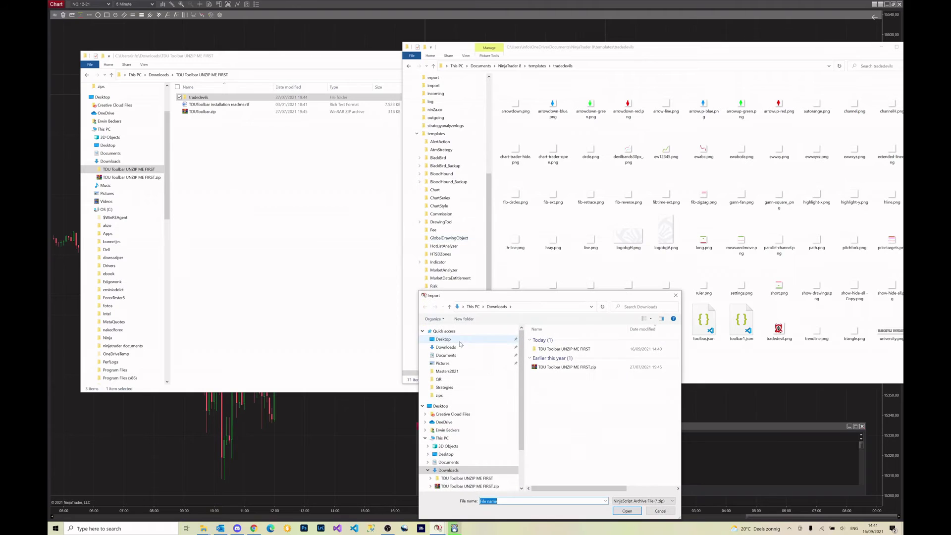
Step: Browse to TDUToolbar.zip in the TDU Toolbar UNZIP ME FIRST folder, then cancel the import
double_click(545, 349)
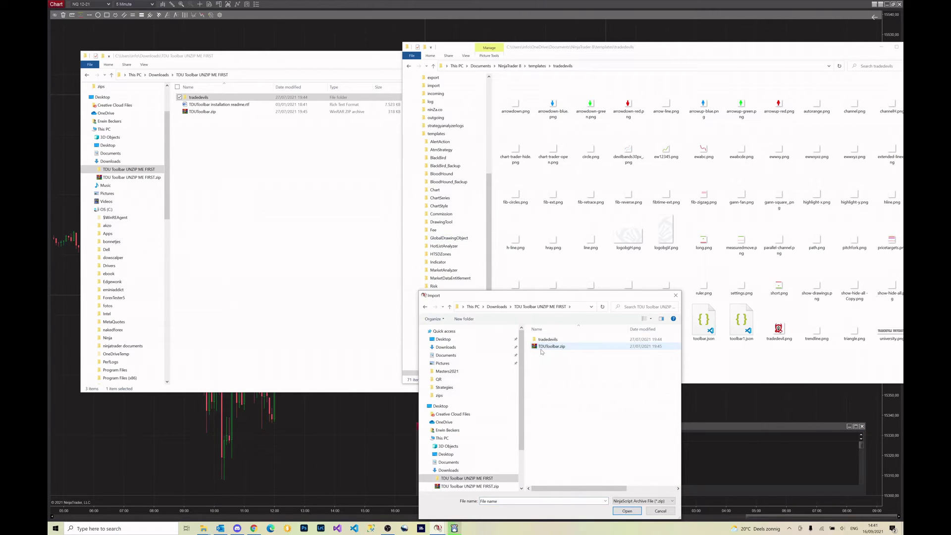
left_click(554, 350)
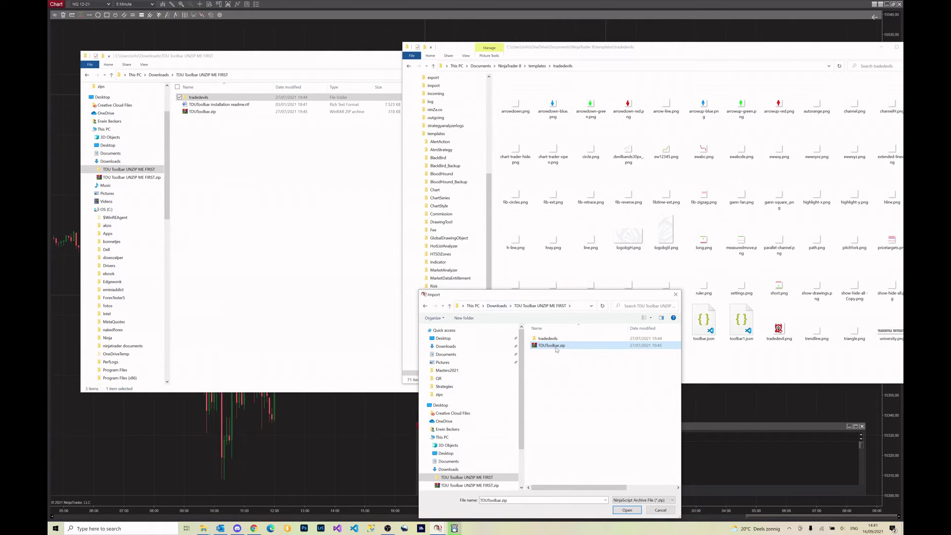
key("alt+Up")
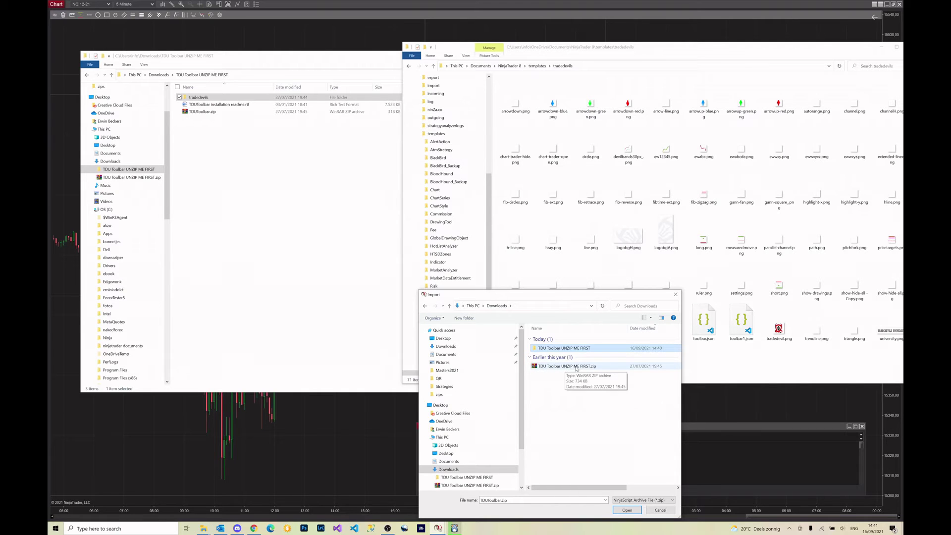
double_click(541, 348)
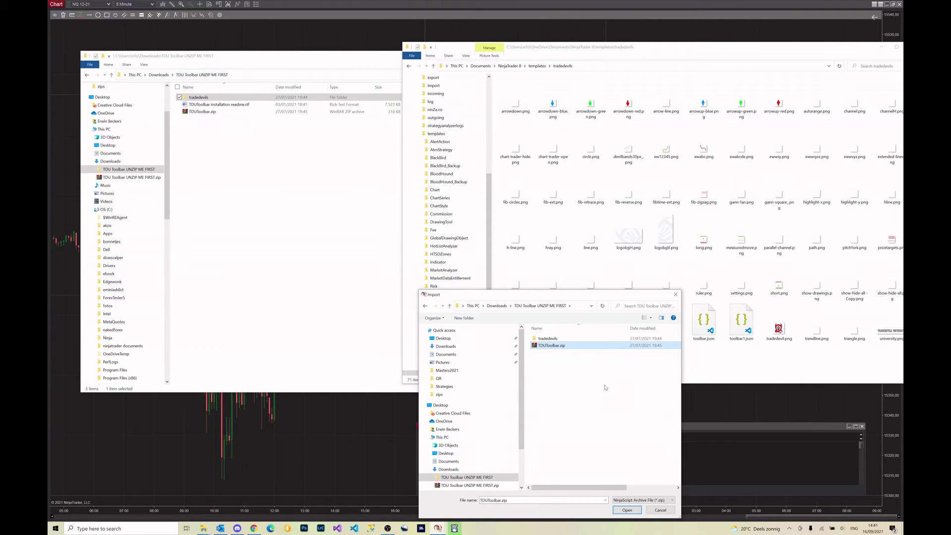
left_click(669, 512)
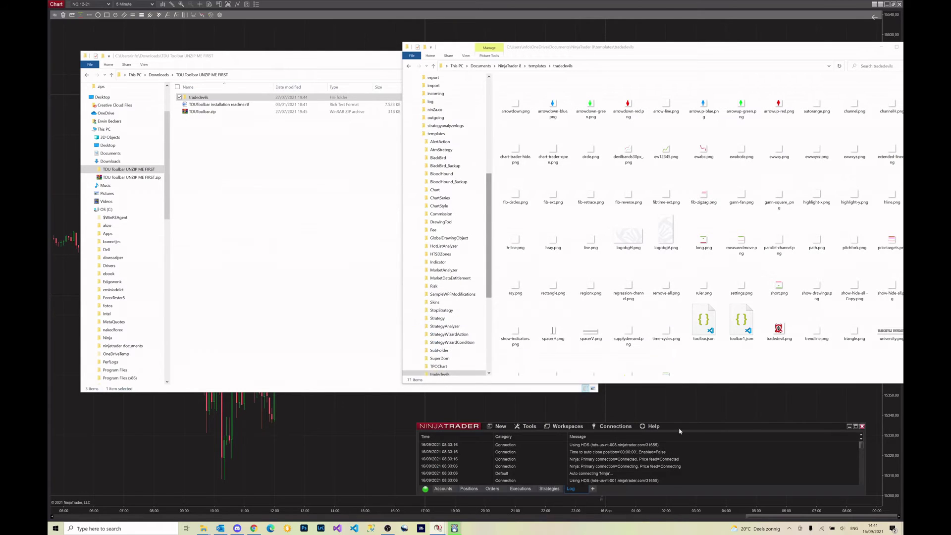
Step: Remove the TDUToolbar indicator from the chart's Indicators list and apply the change
left_click(317, 446)
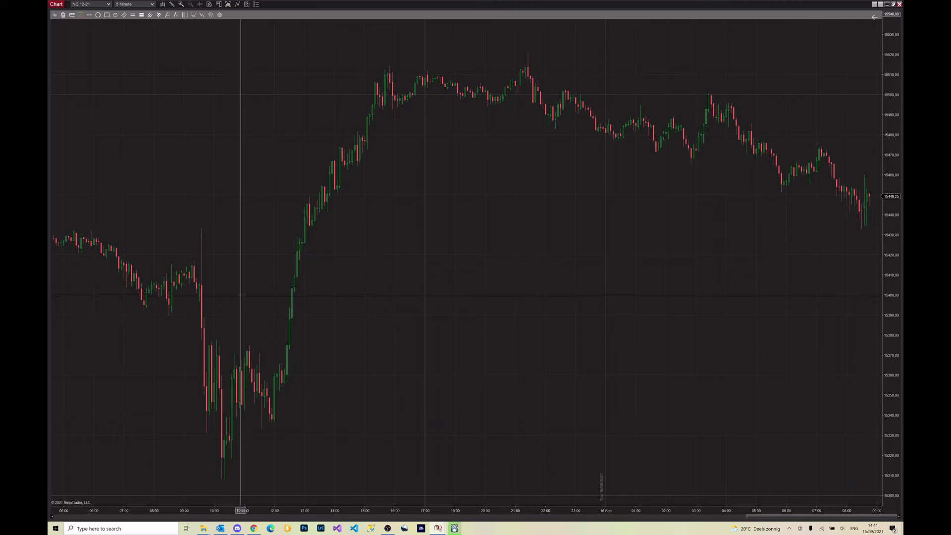
left_click(237, 5)
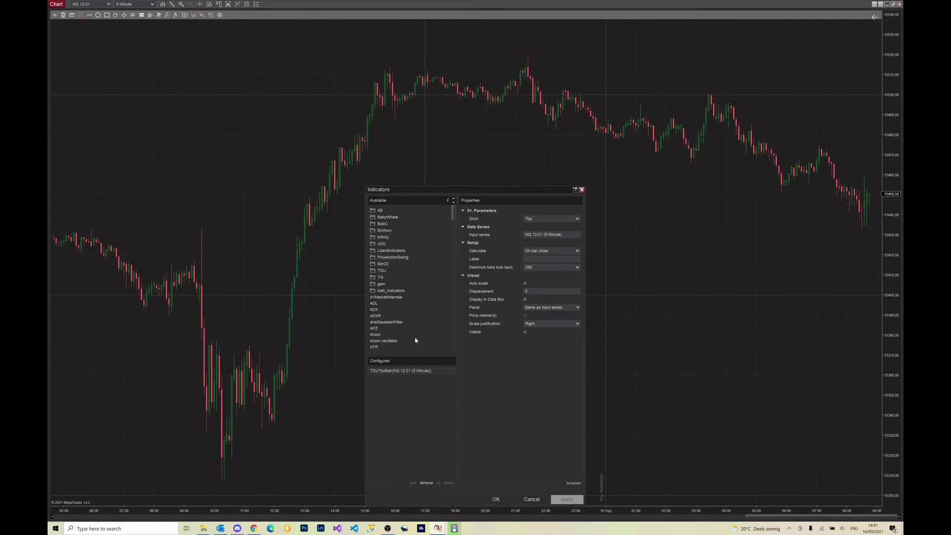
left_click(426, 489)
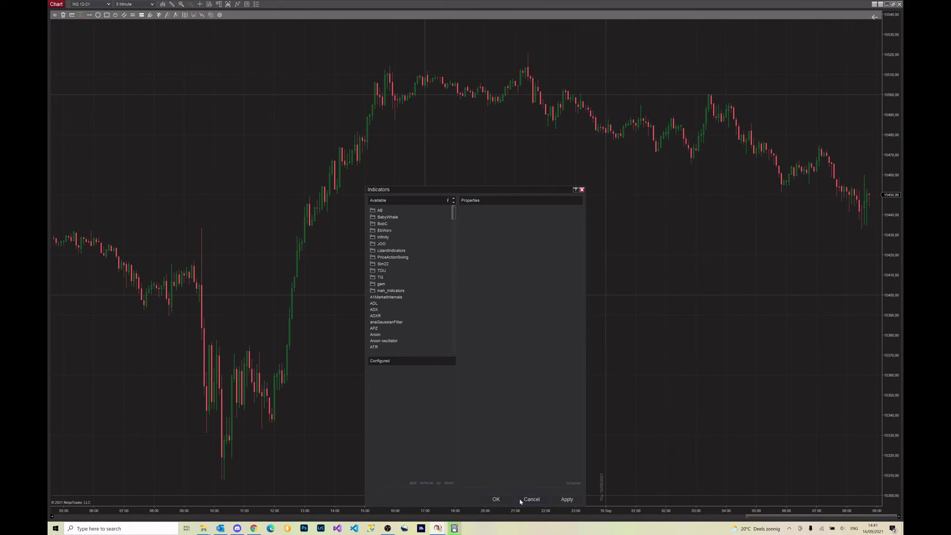
left_click(497, 500)
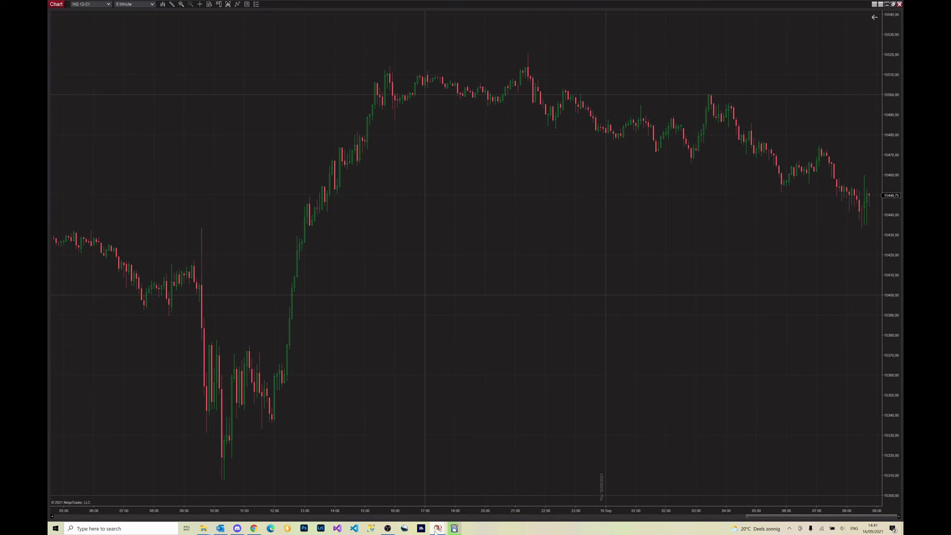
Step: Open New > TDU Toolbar from the Control Center and resize it into a wide single-row strip over the chart
mouse_move(438, 529)
left_click(445, 490)
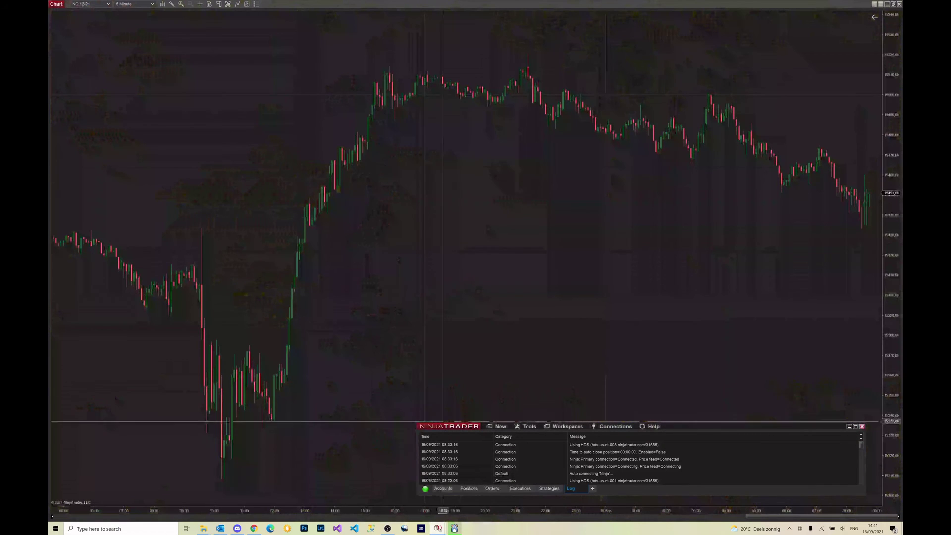
left_click(498, 427)
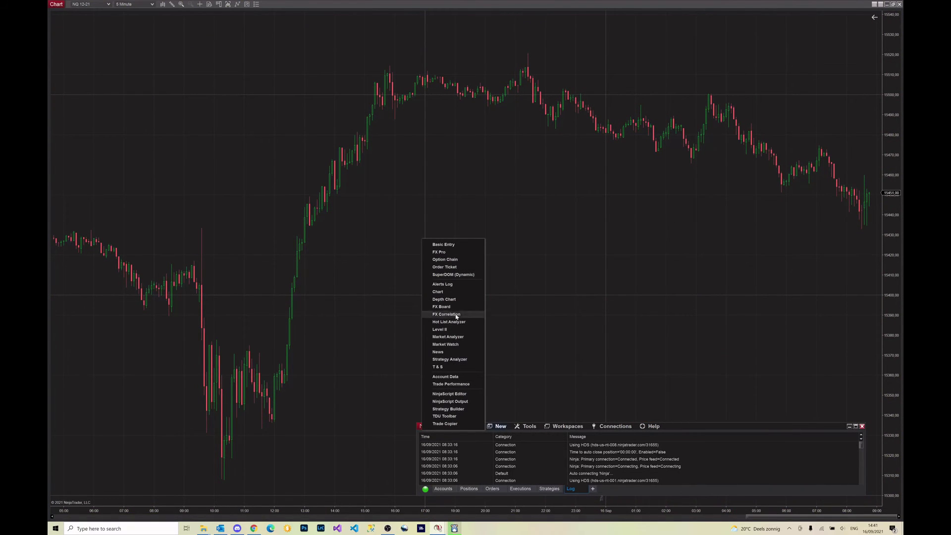
left_click(456, 417)
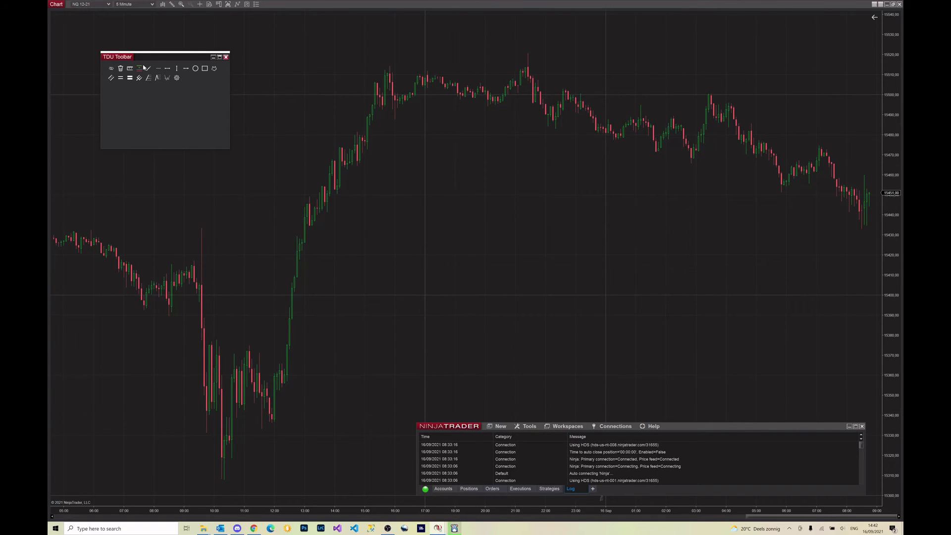
left_click_drag(144, 68, 270, 248)
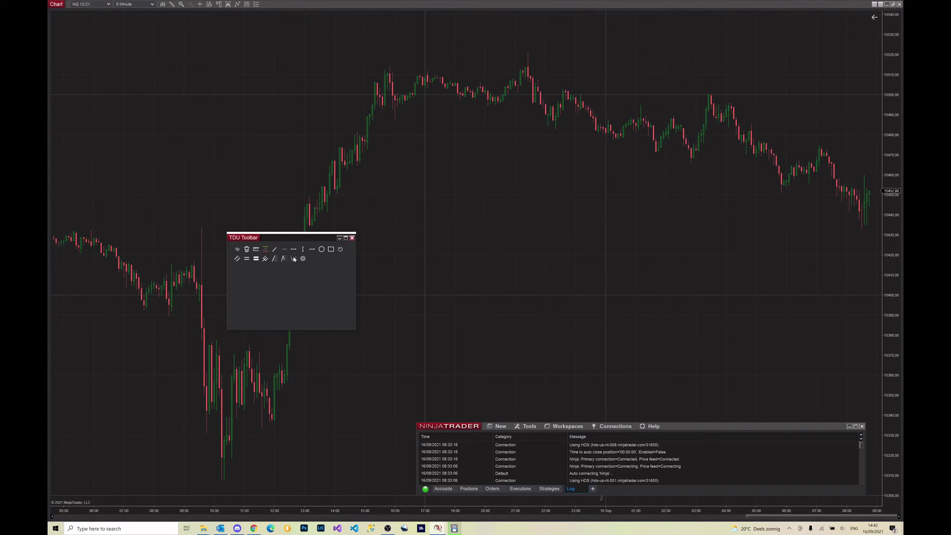
left_click_drag(355, 329, 430, 260)
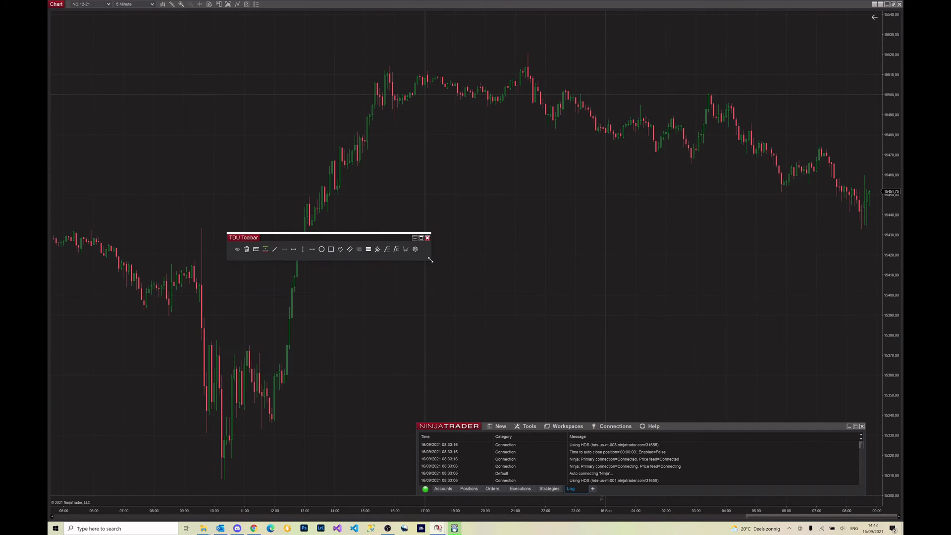
left_click_drag(345, 240, 272, 263)
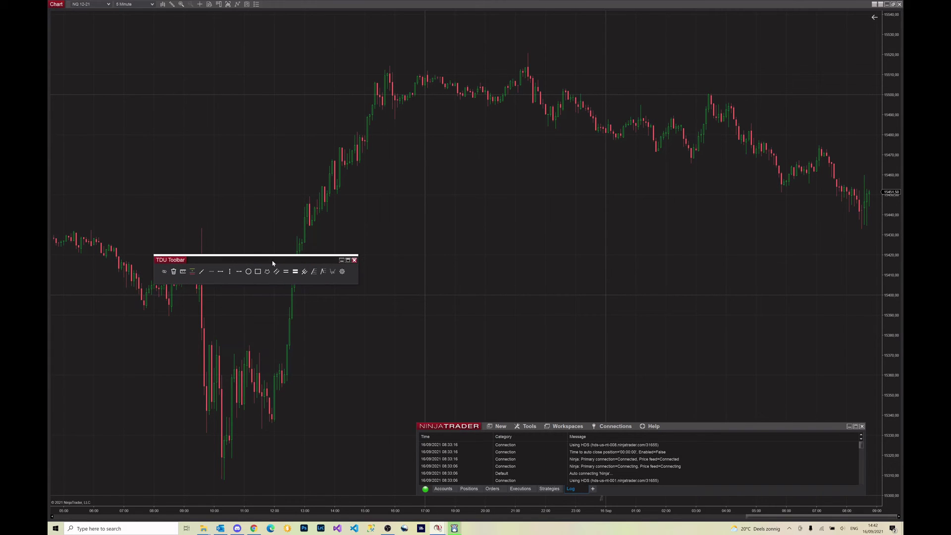
Step: Close the floating toolbar, then add TDU Toolbar from the Indicators dialog's TDU folder and confirm with OK
left_click(354, 260)
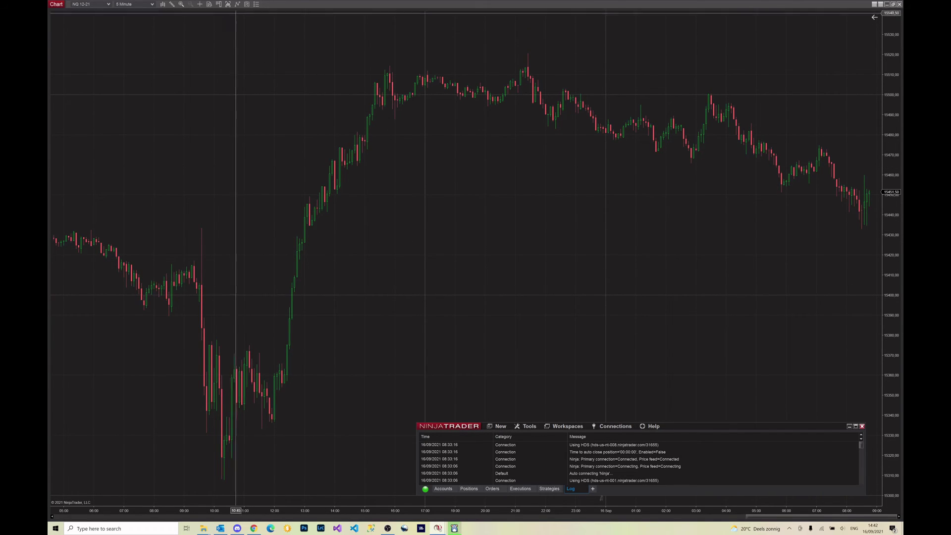
left_click(237, 4)
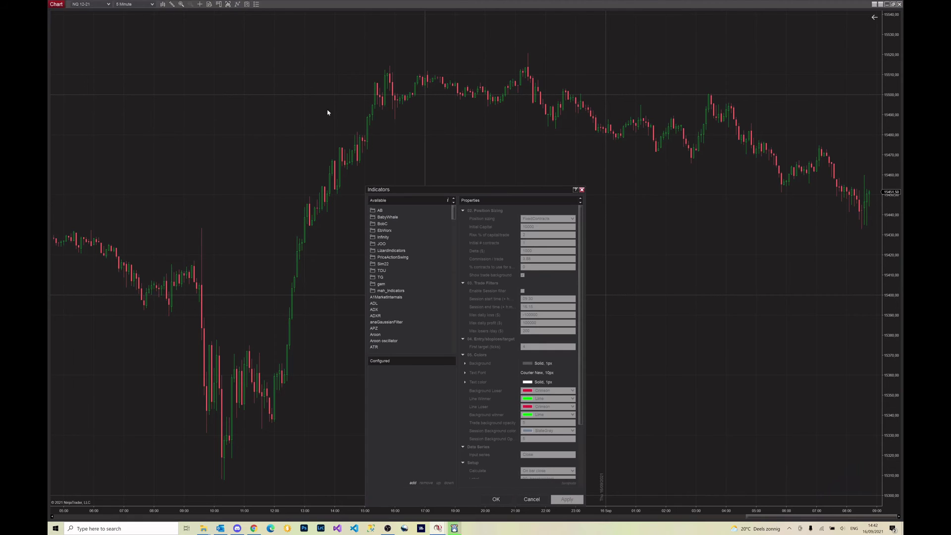
left_click(380, 272)
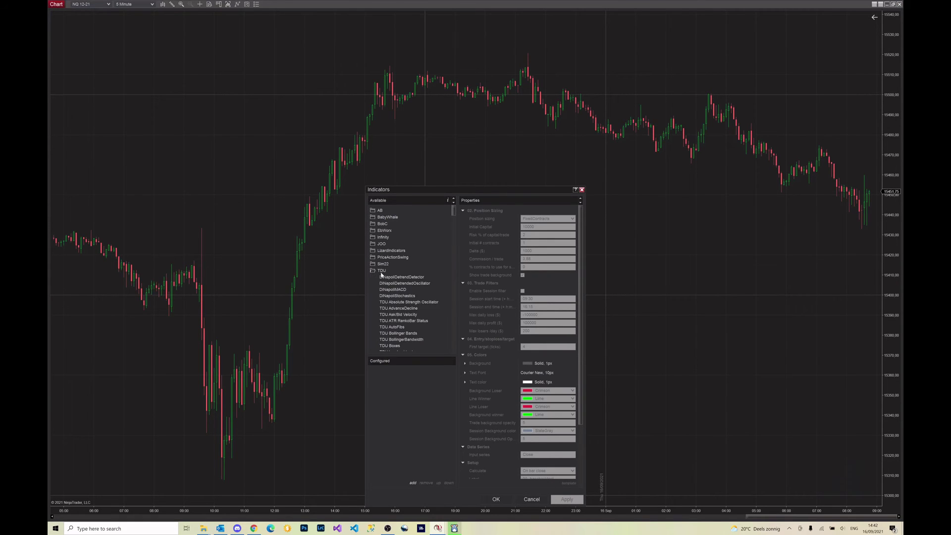
scroll(381, 275, "down", 8)
scroll(381, 278, "down", 3)
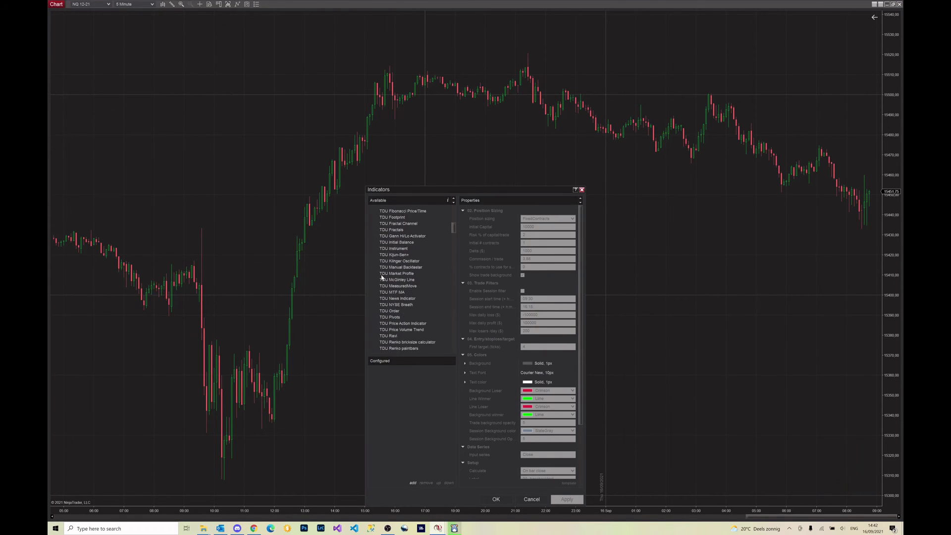
scroll(399, 326, "down", 6)
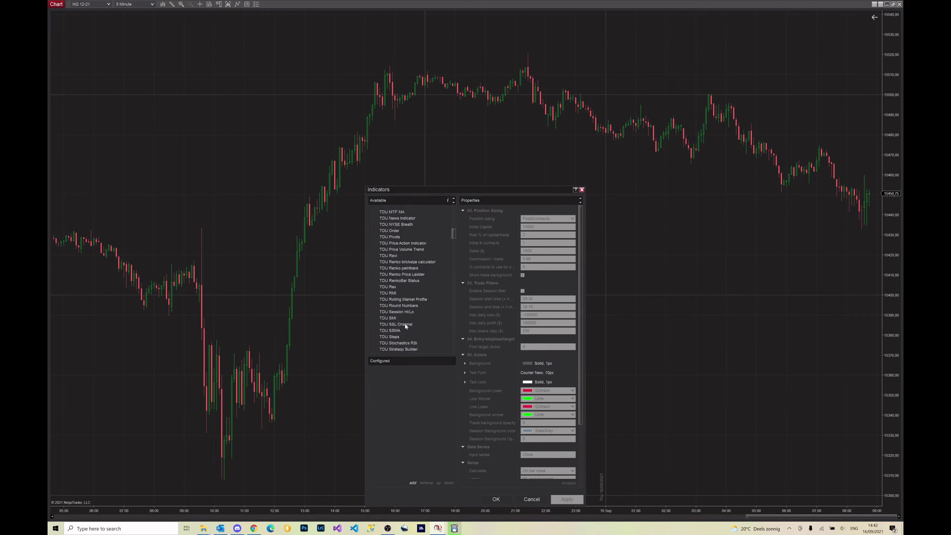
scroll(397, 303, "down", 3)
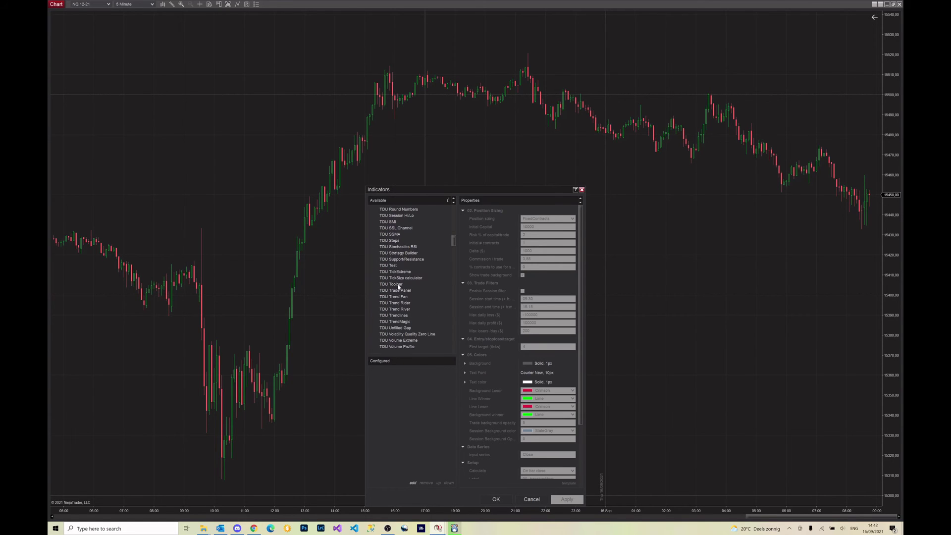
double_click(398, 284)
left_click(496, 499)
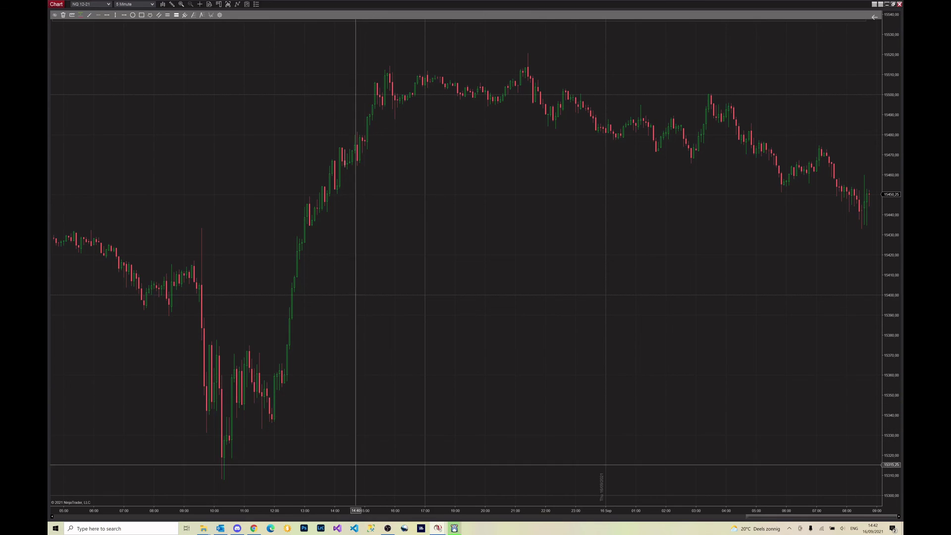
mouse_move(203, 530)
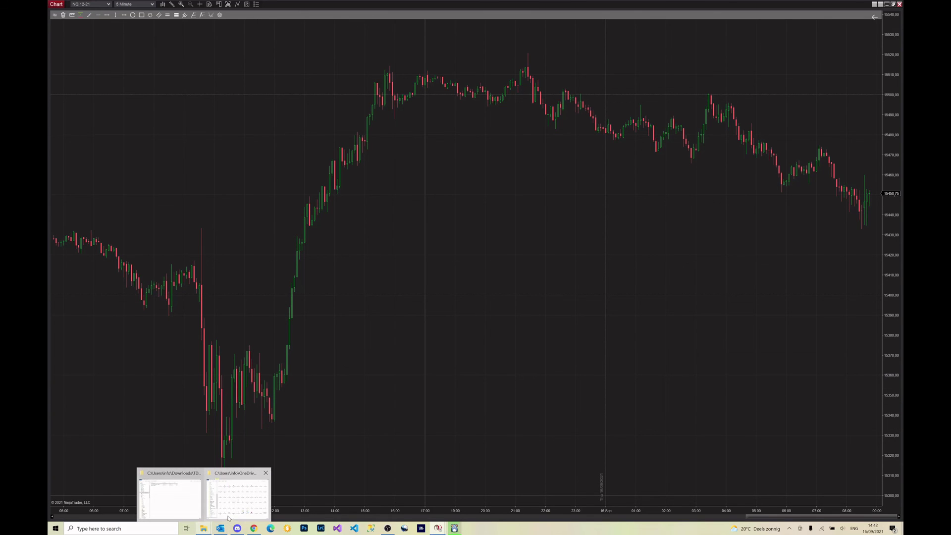
left_click(170, 498)
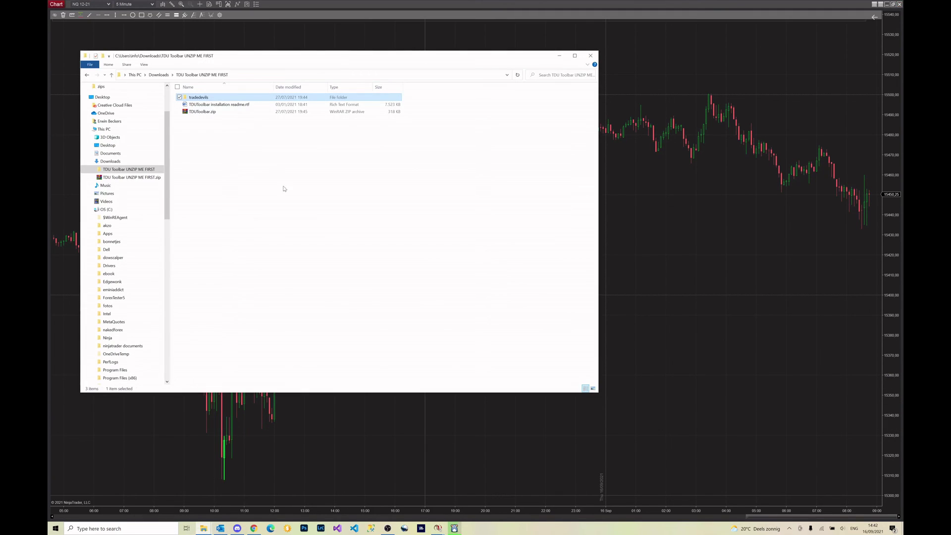
left_click(153, 73)
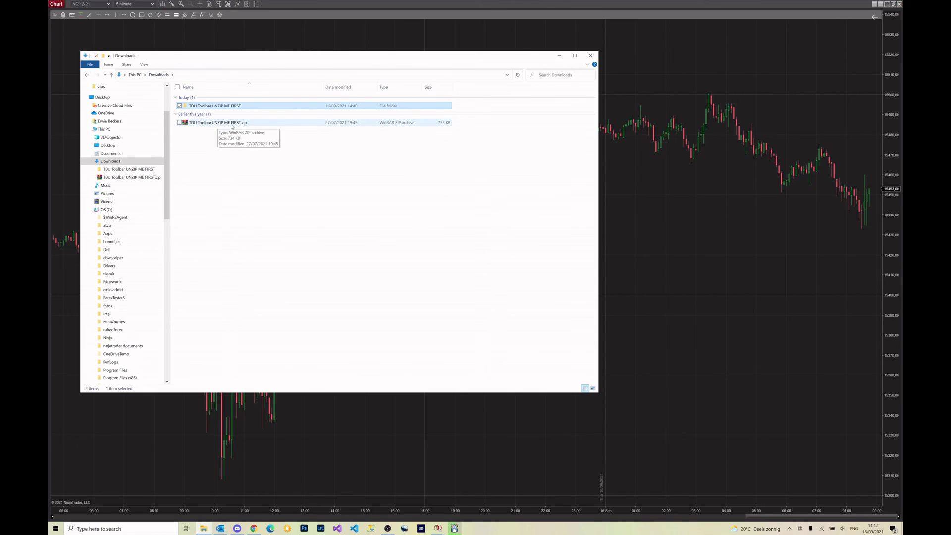
double_click(203, 105)
left_click(200, 99)
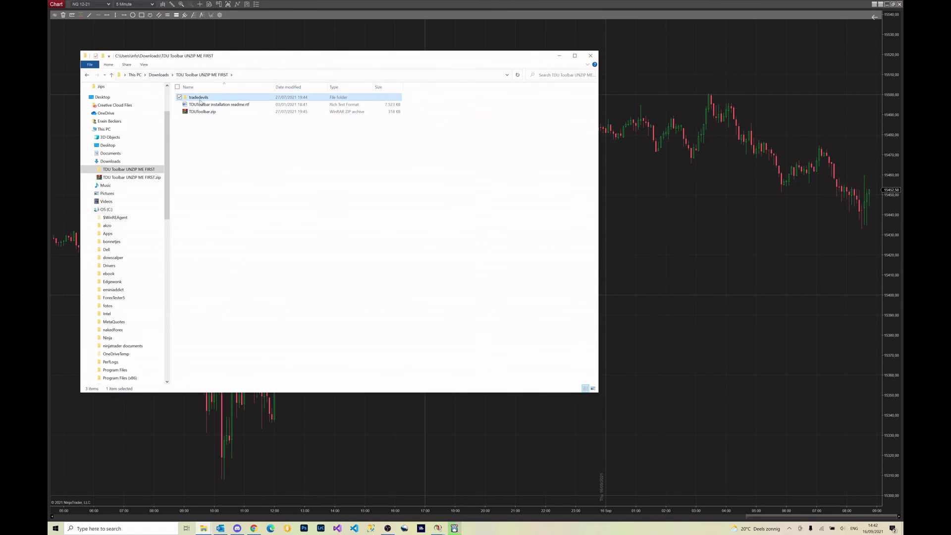
mouse_move(203, 529)
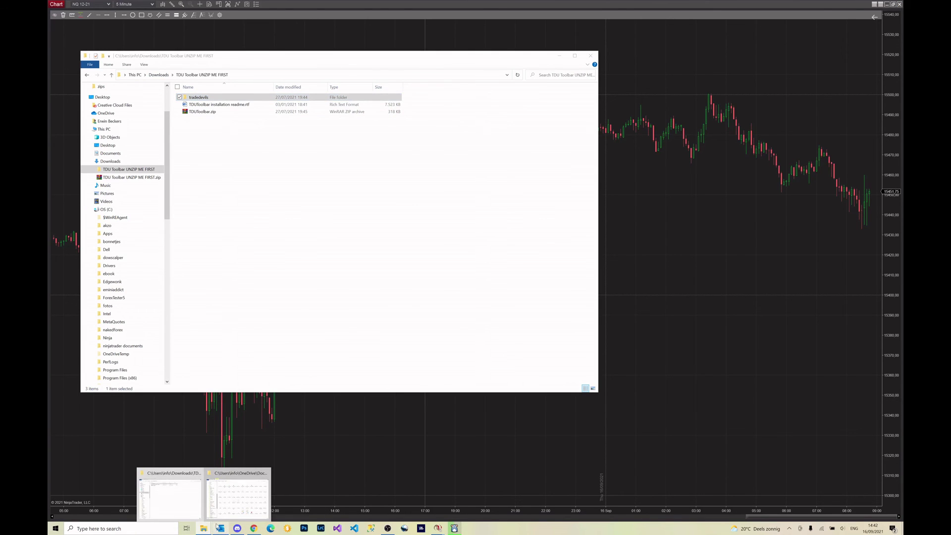
left_click(237, 492)
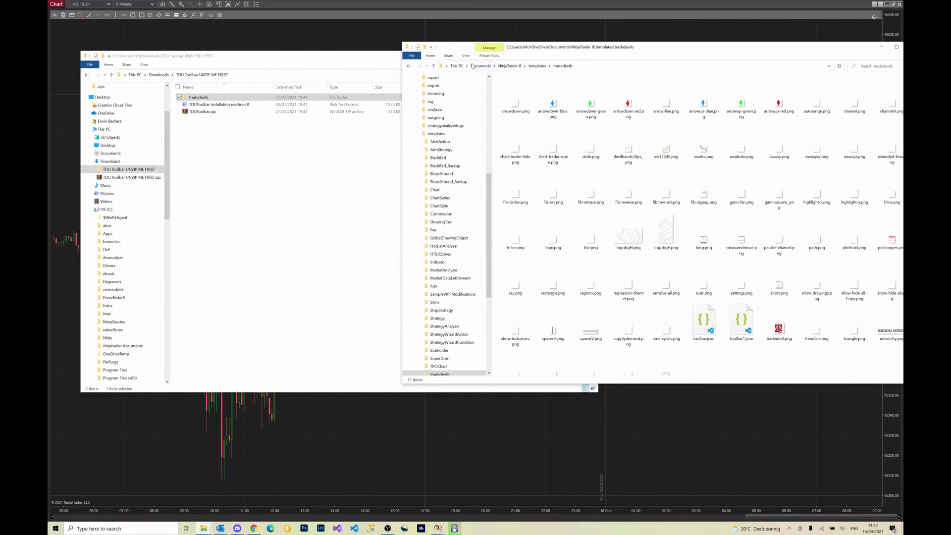
left_click(536, 66)
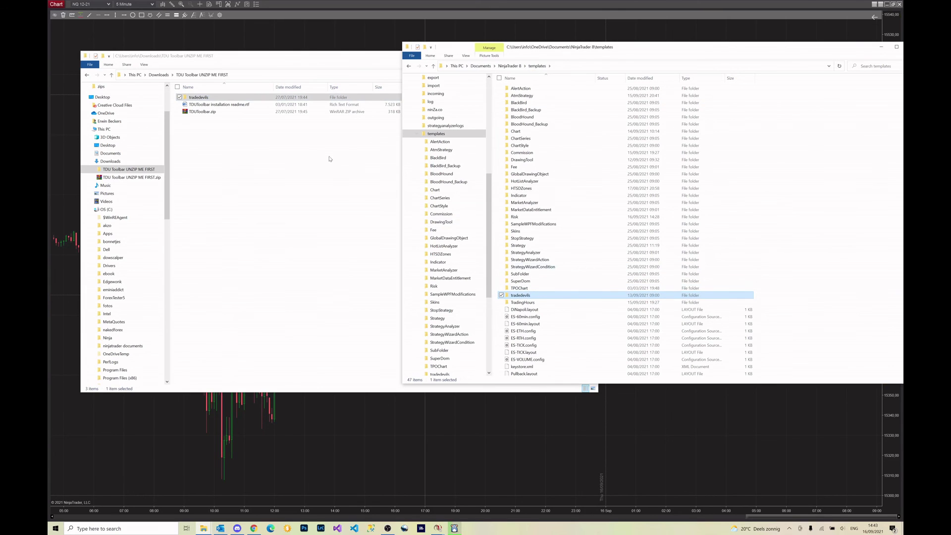
left_click(276, 146)
left_click(209, 112)
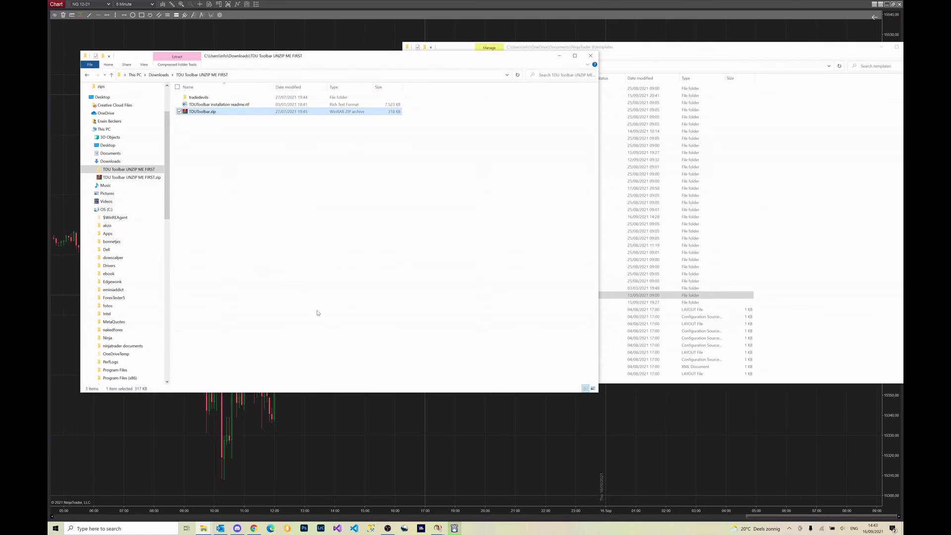
left_click(263, 404)
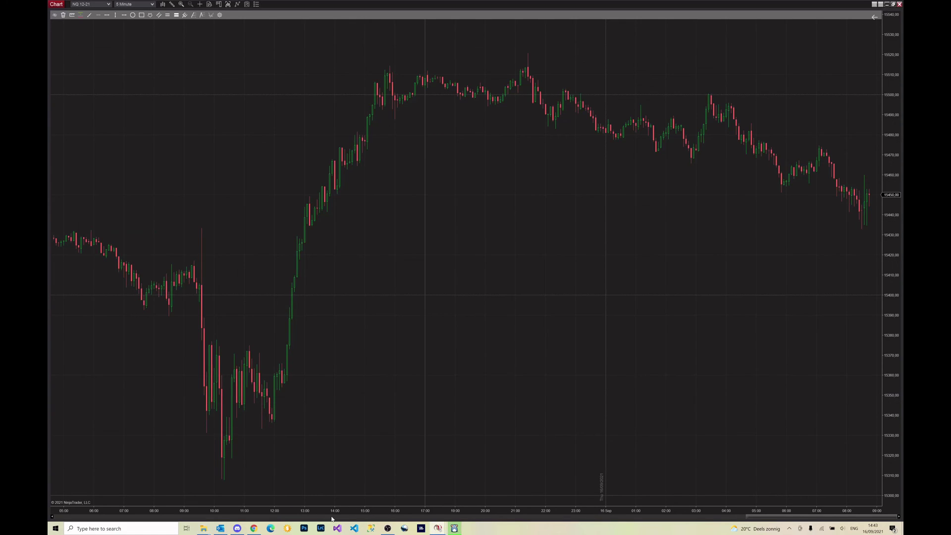